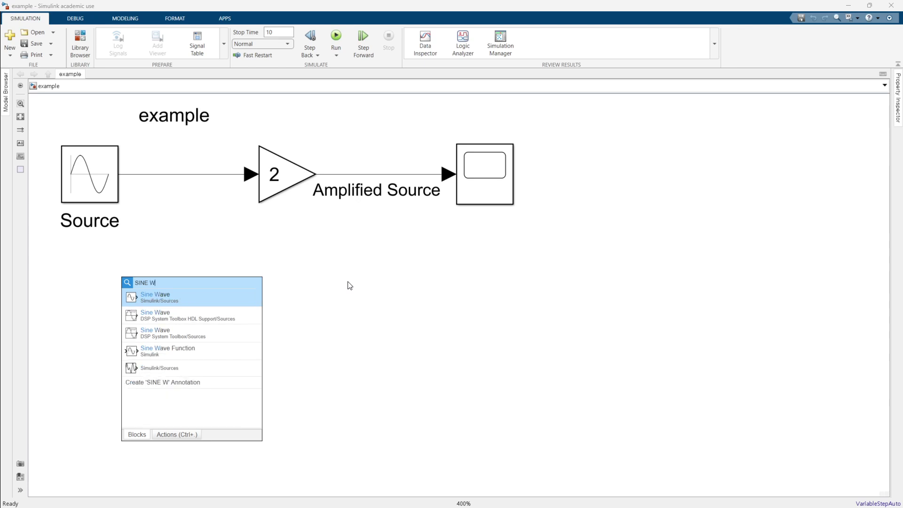
# Add a Simulink Sine Wave block directly below the Source block and set its frequency to 2 rad/sec.
pyautogui.press('Return')
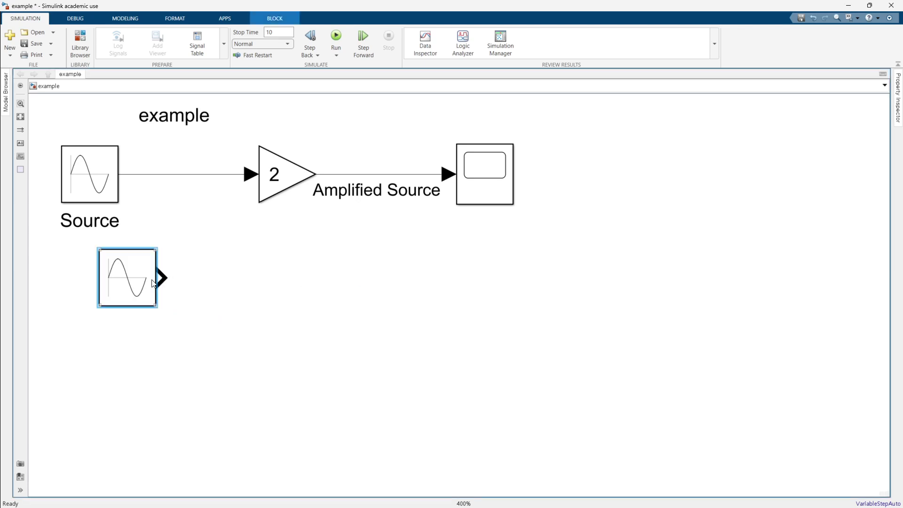
pyautogui.moveTo(153, 282); pyautogui.dragTo(115, 291)
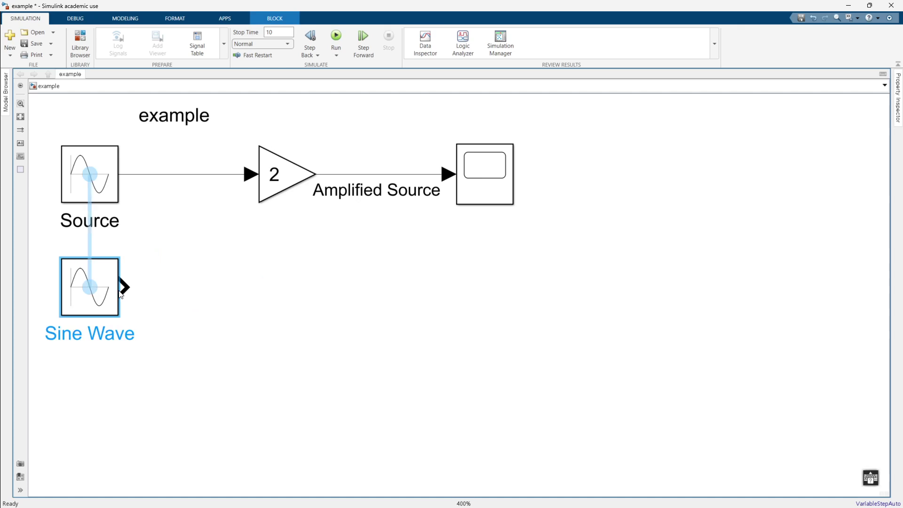
pyautogui.doubleClick(86, 303)
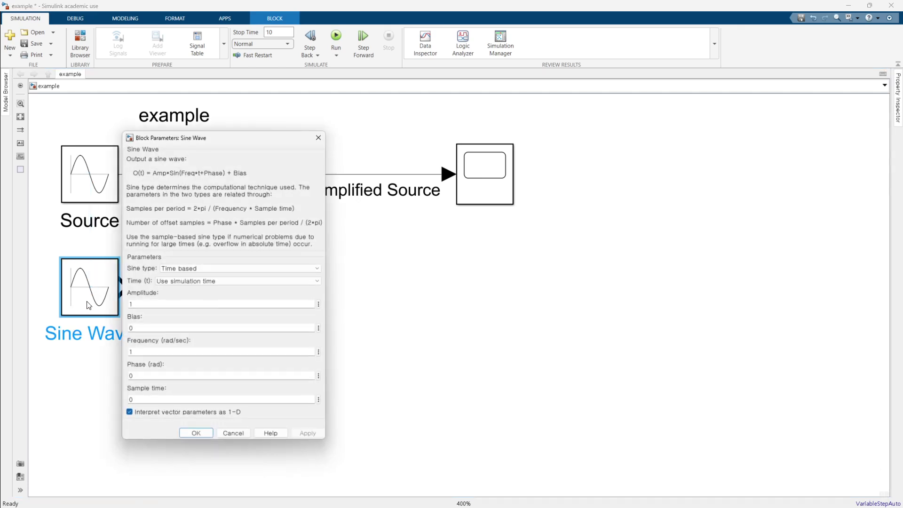
pyautogui.doubleClick(135, 352)
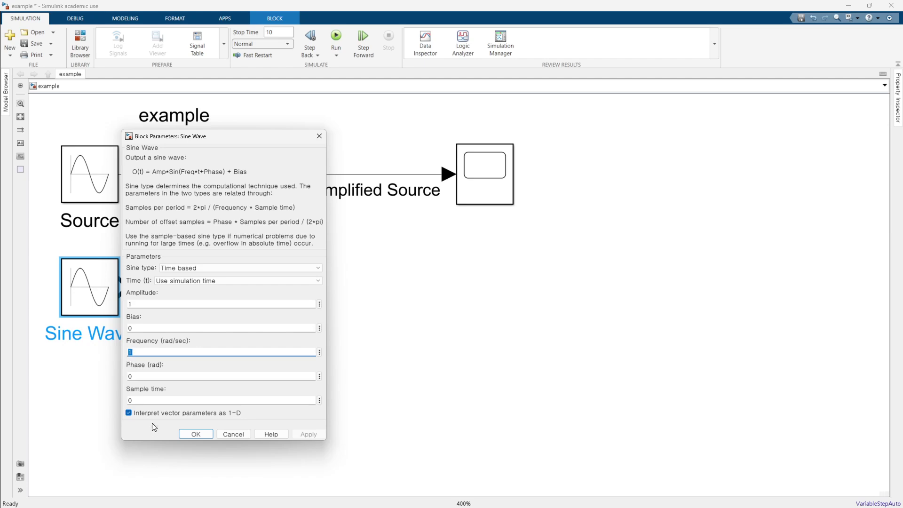
pyautogui.write('3')
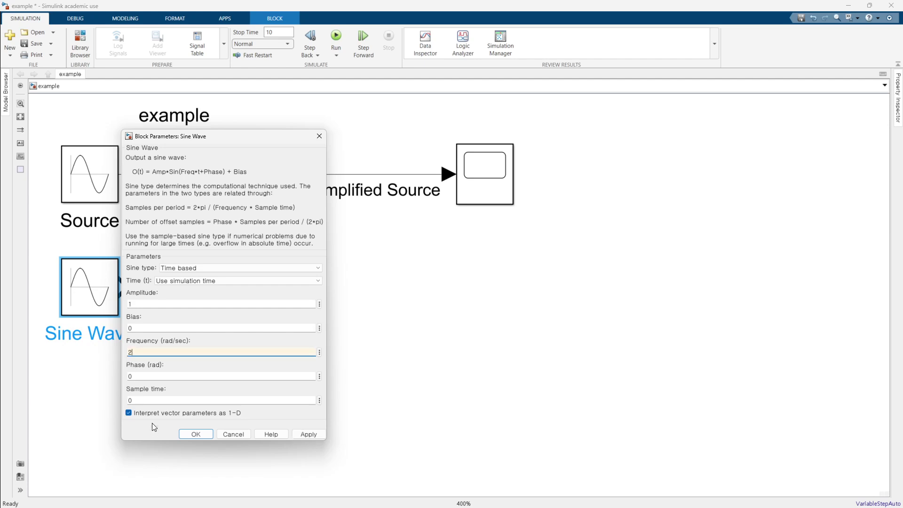
pyautogui.click(180, 434)
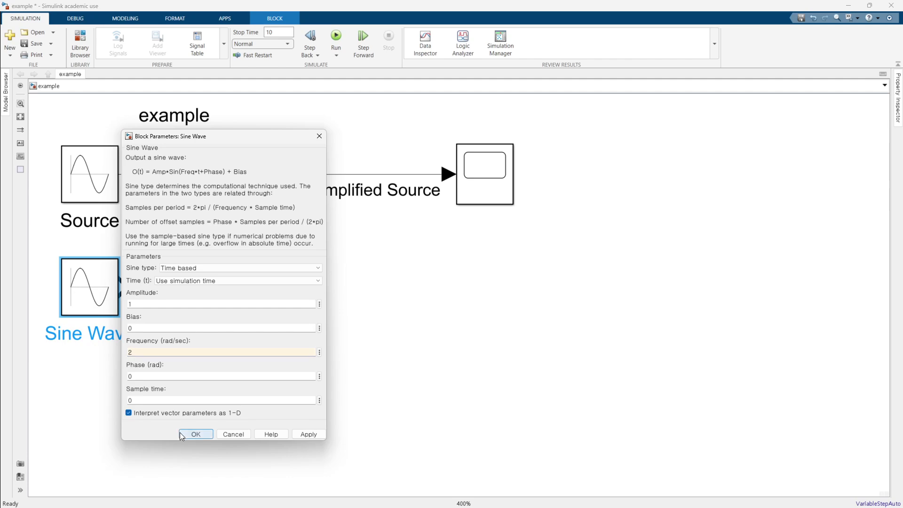
# Rename the new Sine Wave block as "Source 2".
pyautogui.doubleClick(92, 338)
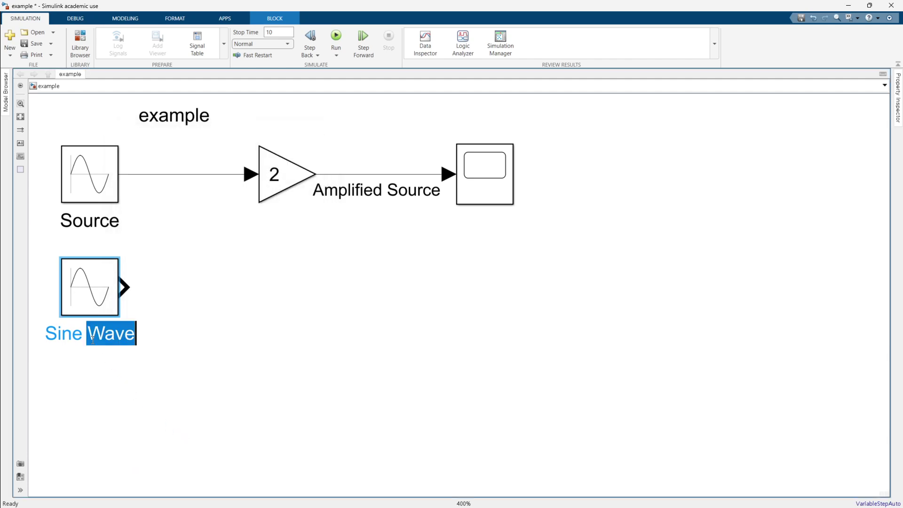
pyautogui.hotkey('ctrl', 'a')
pyautogui.write('Source 2')
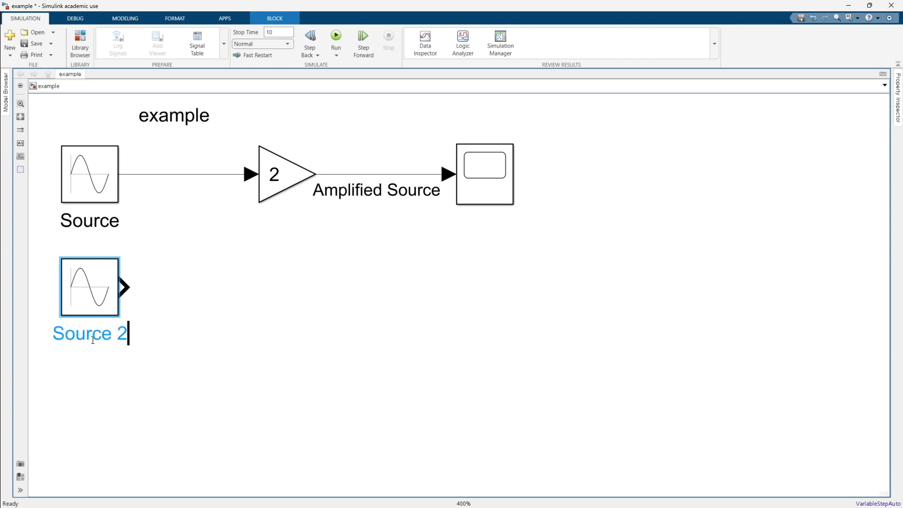
pyautogui.click(260, 302)
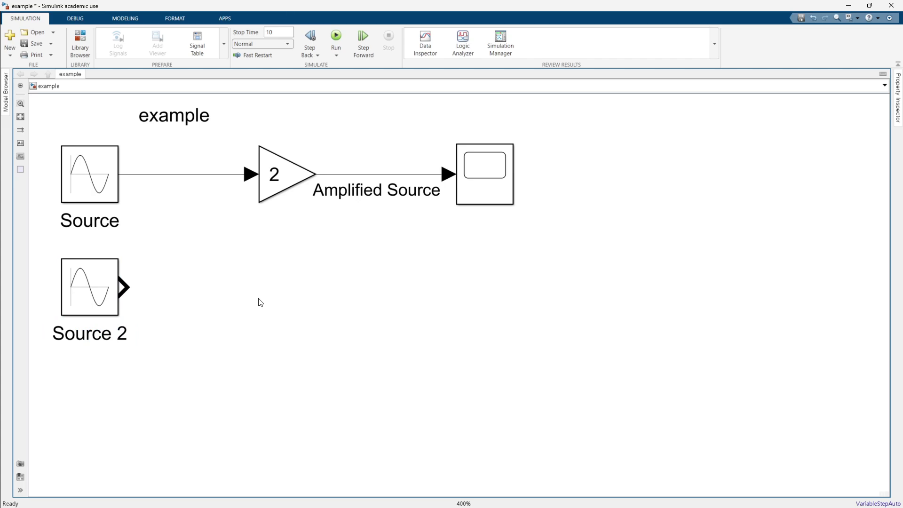
# Move the Scope block farther from the Gain block and stretch it to about twice its height.
pyautogui.click(469, 192)
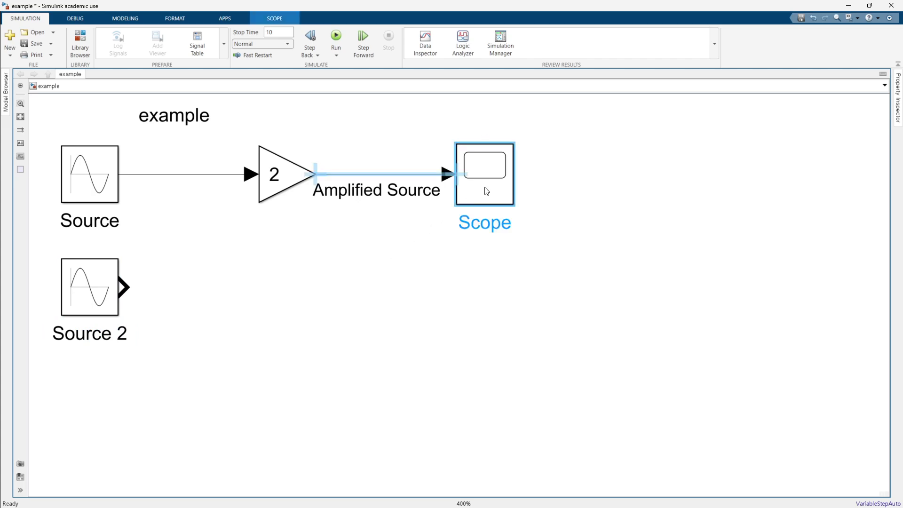
pyautogui.moveTo(486, 191); pyautogui.dragTo(534, 193)
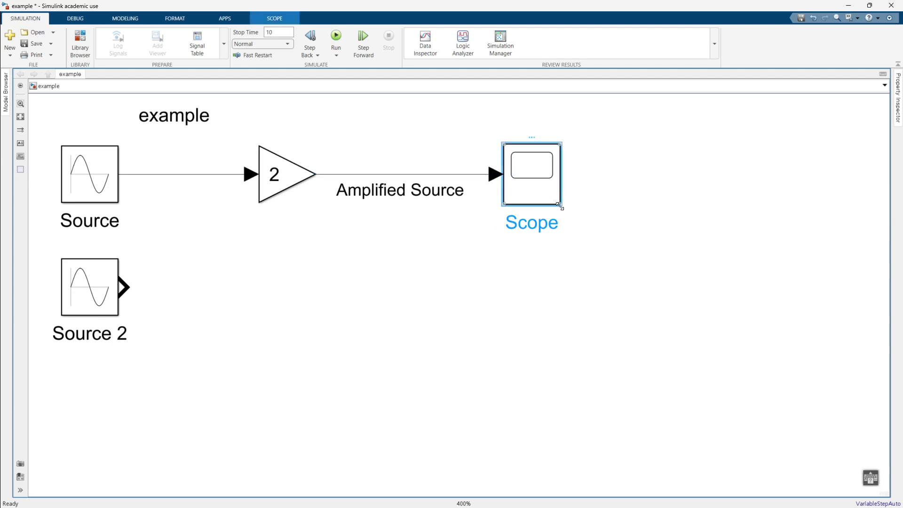
pyautogui.moveTo(560, 206)
pyautogui.mouseDown()
pyautogui.moveTo(559, 261)
pyautogui.moveTo(550, 228)
pyautogui.moveTo(574, 225)
pyautogui.moveTo(566, 215)
pyautogui.mouseUp()
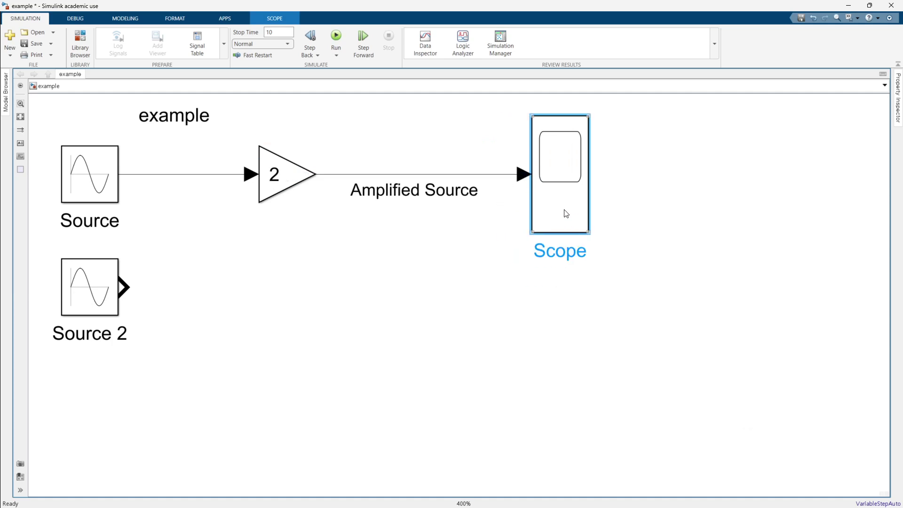
# Set the Scope's number of input ports to 2 in its configuration properties and close the Scope window.
pyautogui.doubleClick(551, 176)
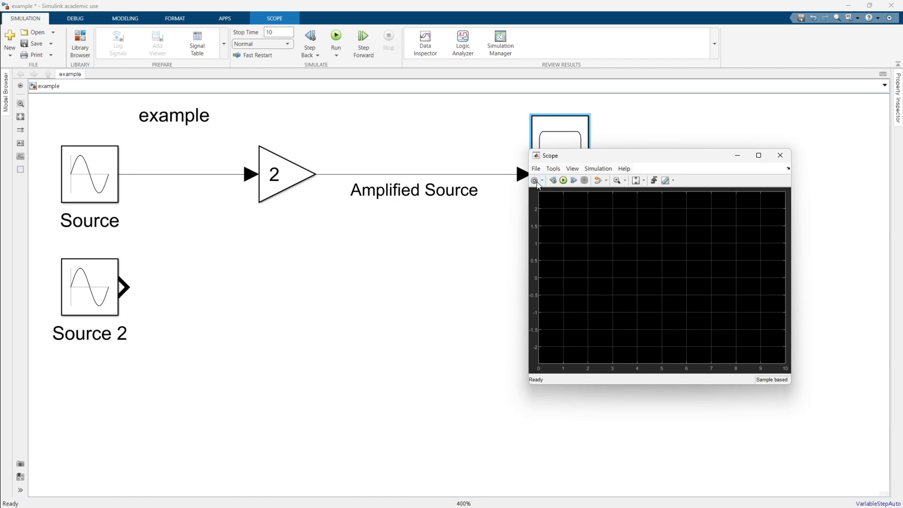
pyautogui.click(538, 184)
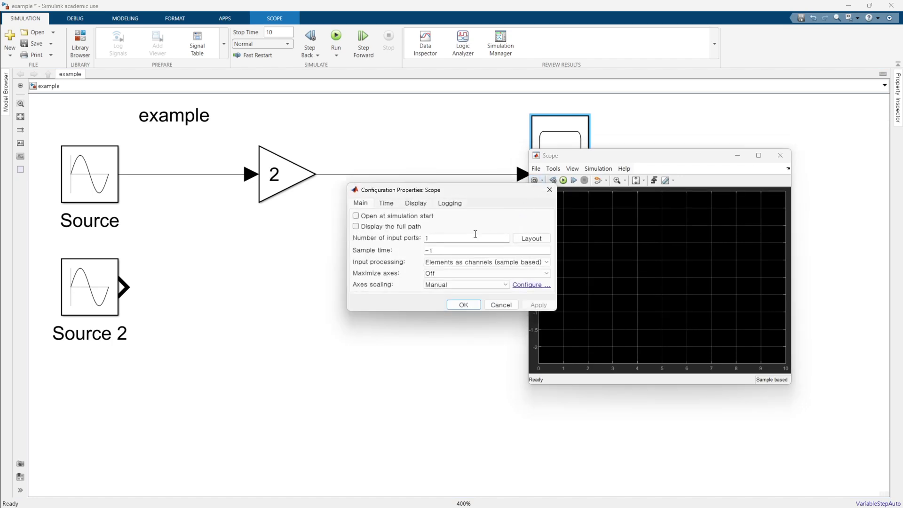
pyautogui.doubleClick(463, 239)
pyautogui.write('2')
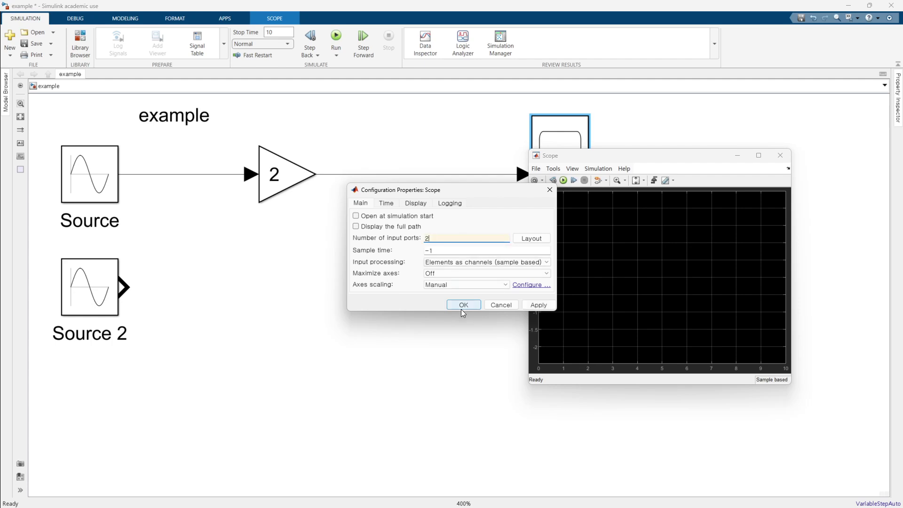
pyautogui.click(463, 306)
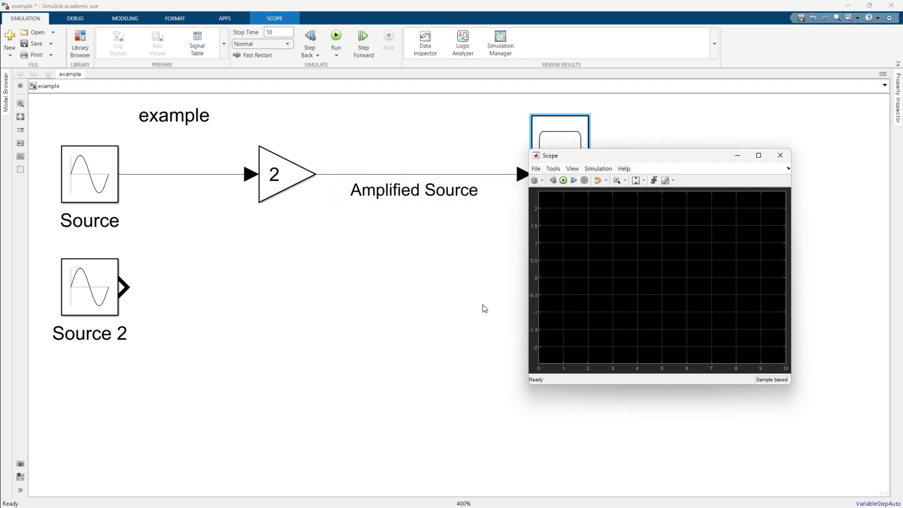
pyautogui.click(784, 162)
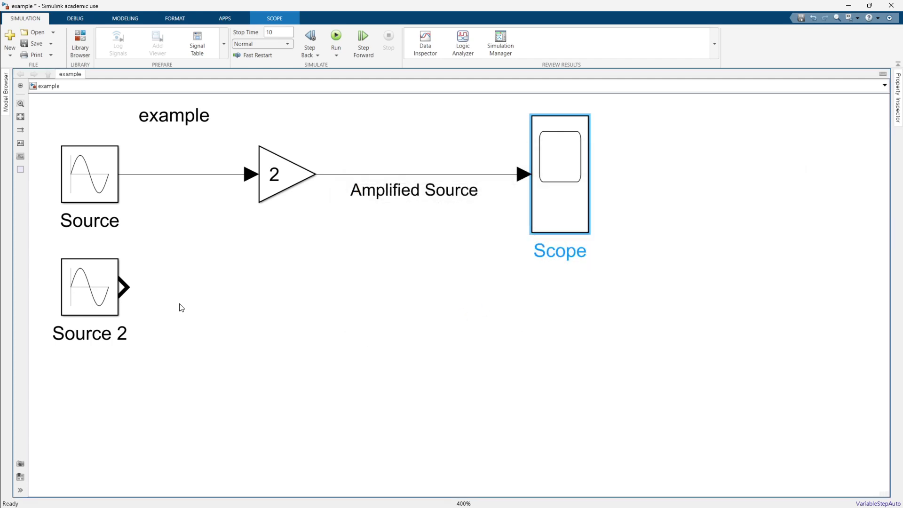
# Connect Source 2 to the Scope's second input and shift the Scope down so the Amplified Source line runs straight.
pyautogui.moveTo(126, 288); pyautogui.dragTo(530, 211)
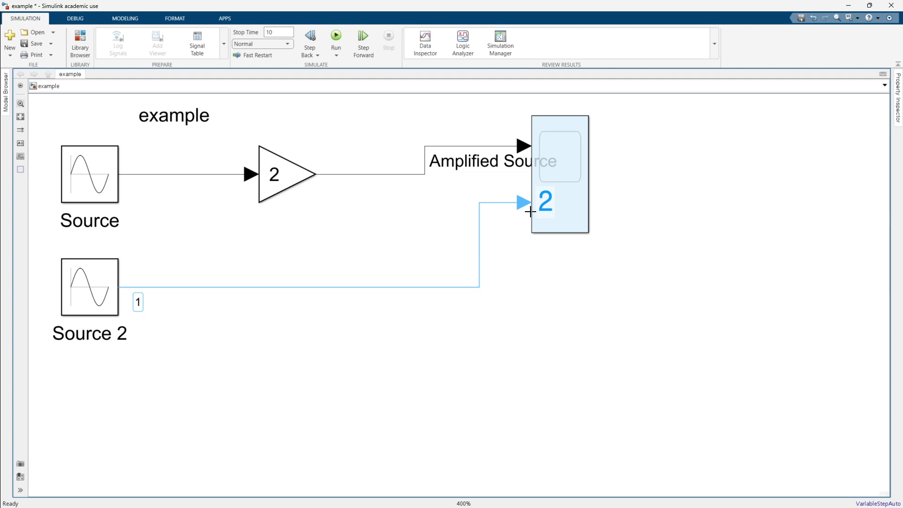
pyautogui.moveTo(530, 212); pyautogui.dragTo(561, 223)
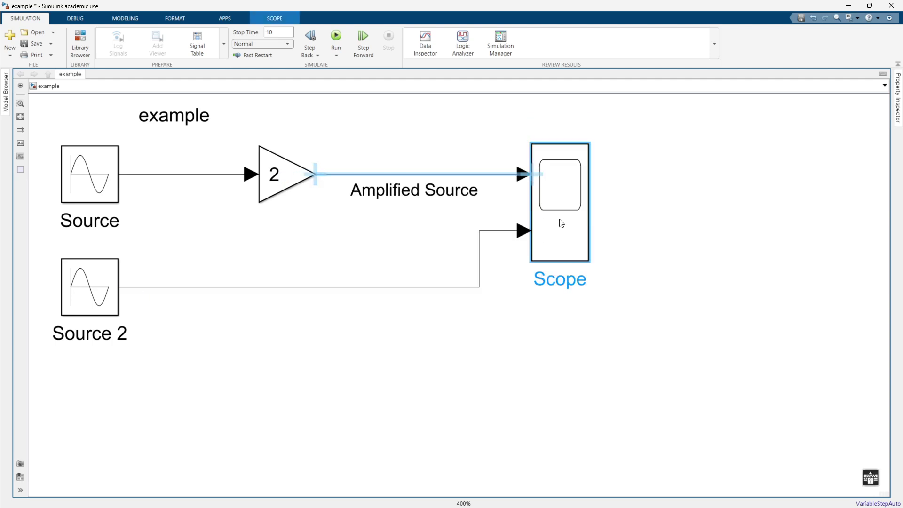
pyautogui.click(478, 365)
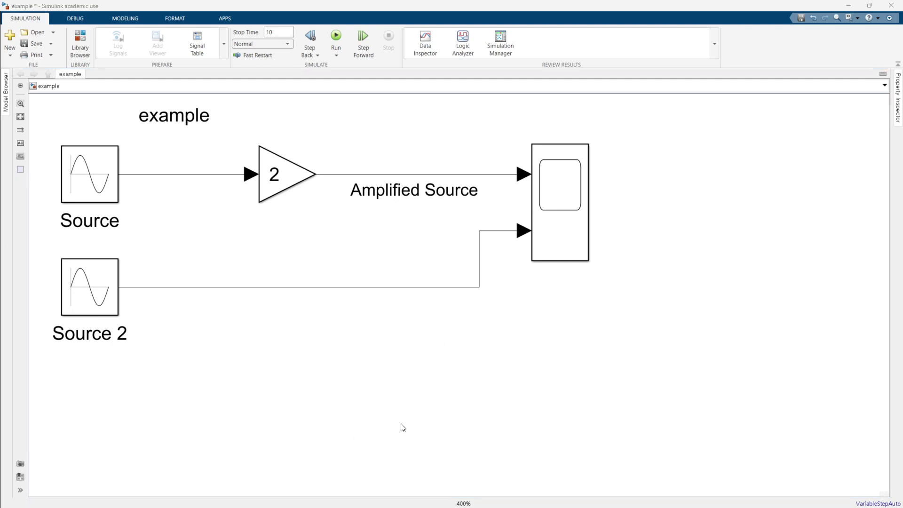
# Label the signal line from Source 2 to the Scope "Double Frequency".
pyautogui.doubleClick(275, 289)
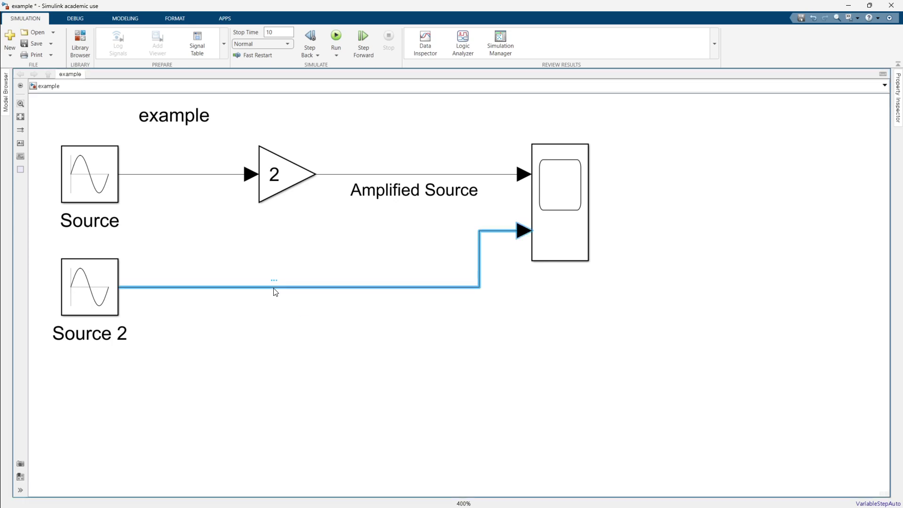
pyautogui.write('D')
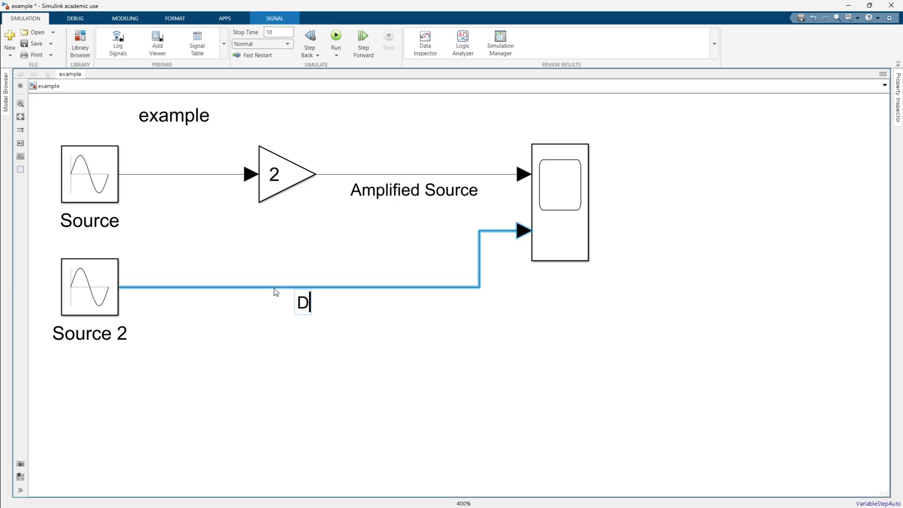
pyautogui.write('ouble Frequency')
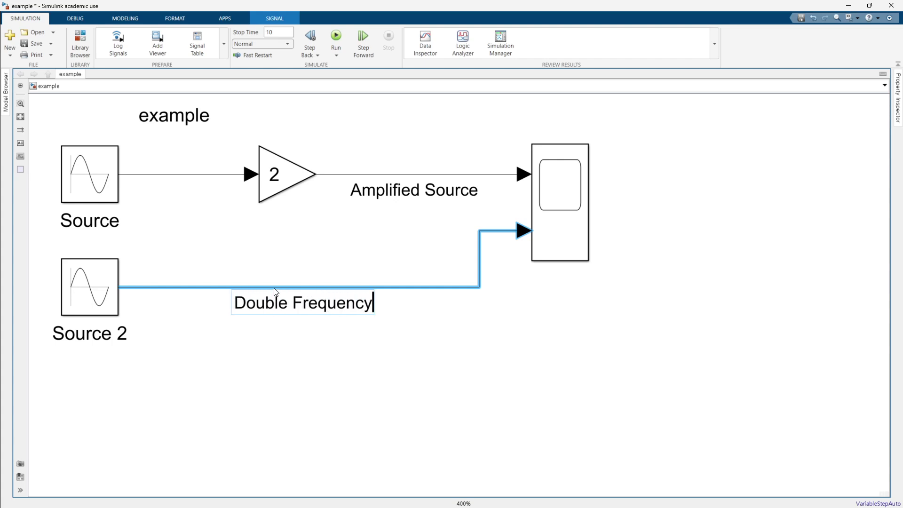
pyautogui.click(397, 340)
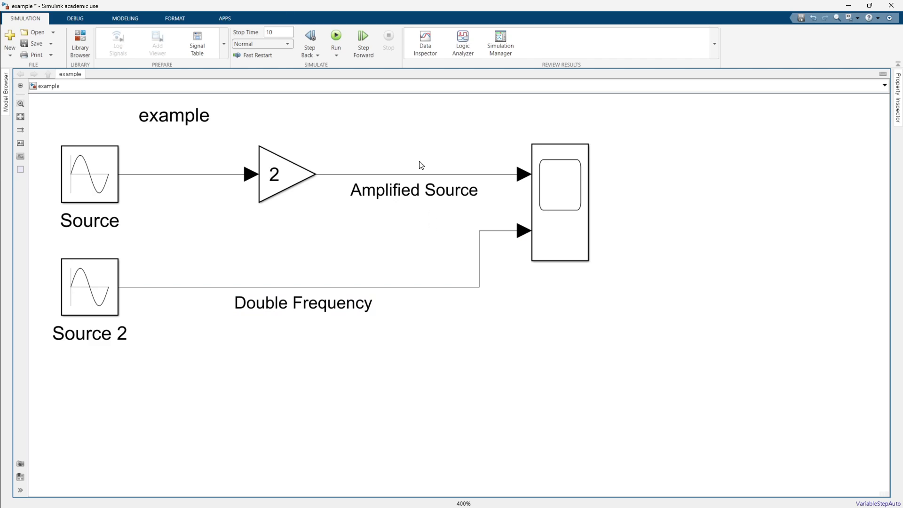
# Run the simulation and view both signals in the maximized Scope window.
pyautogui.click(337, 40)
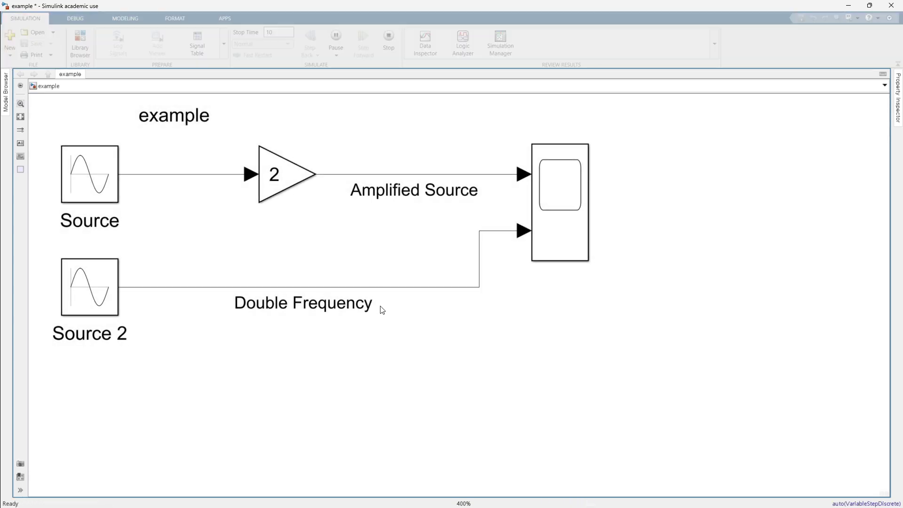
pyautogui.click(552, 198)
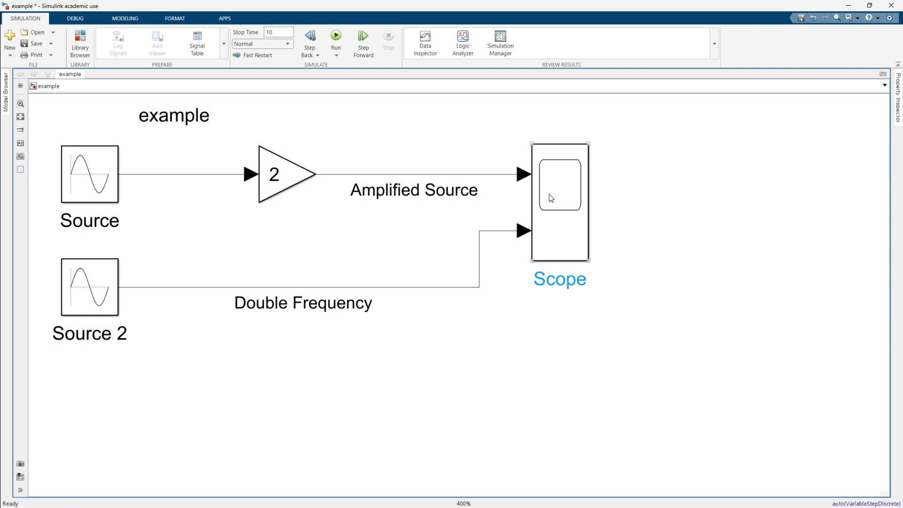
pyautogui.doubleClick(551, 197)
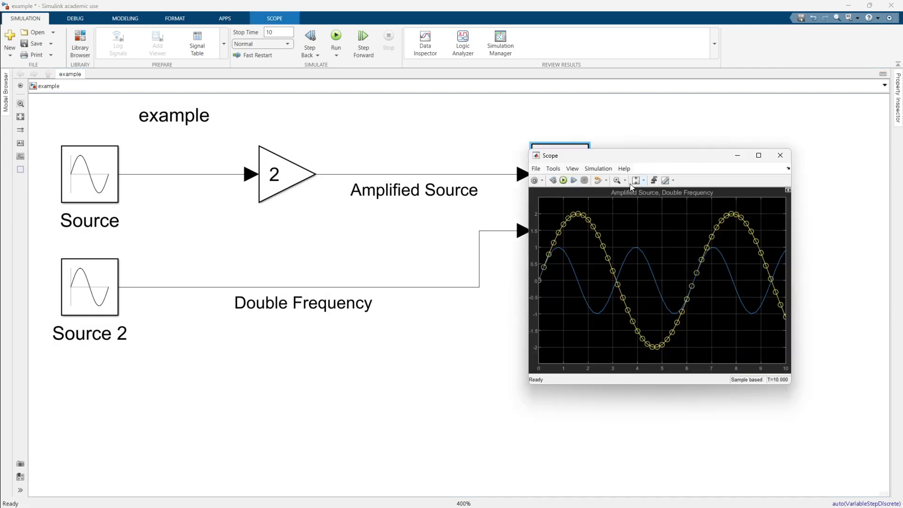
pyautogui.moveTo(633, 162); pyautogui.dragTo(454, 167)
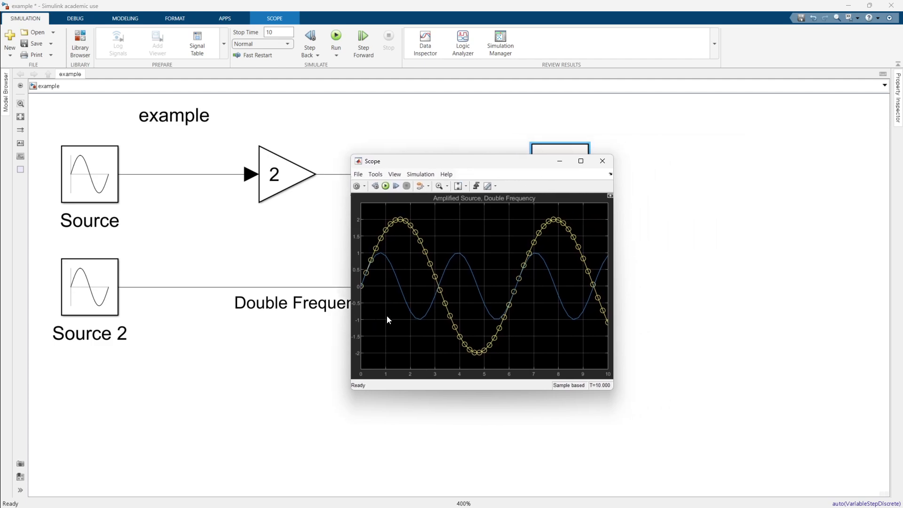
pyautogui.click(579, 164)
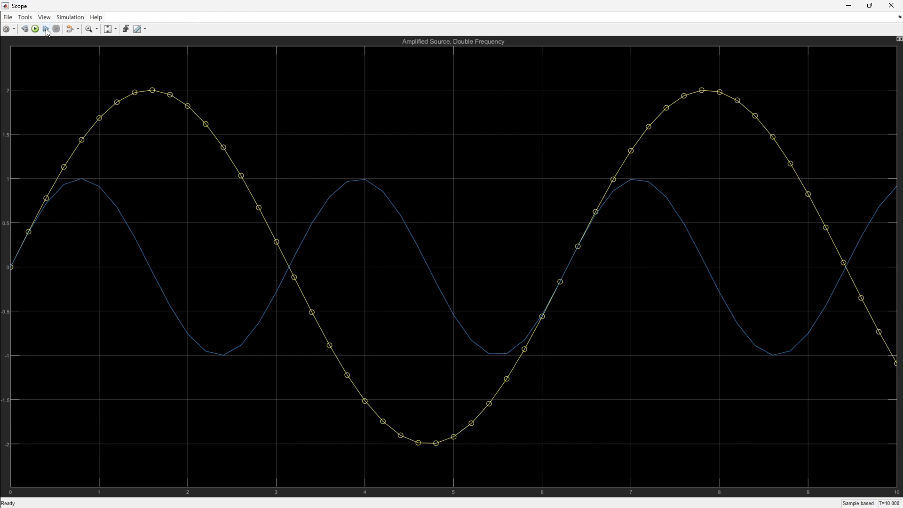
# Configure the Scope to open at simulation start and close its window.
pyautogui.click(6, 29)
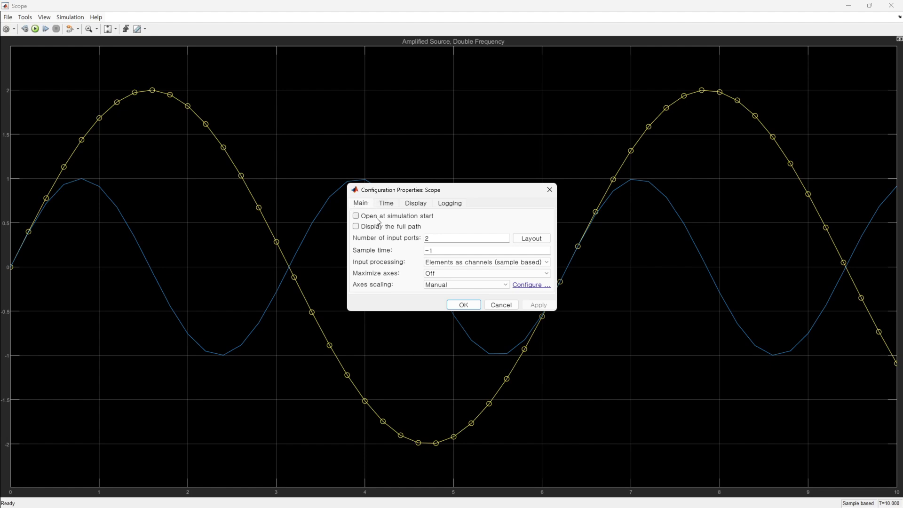
pyautogui.click(389, 218)
pyautogui.click(459, 305)
pyautogui.click(891, 5)
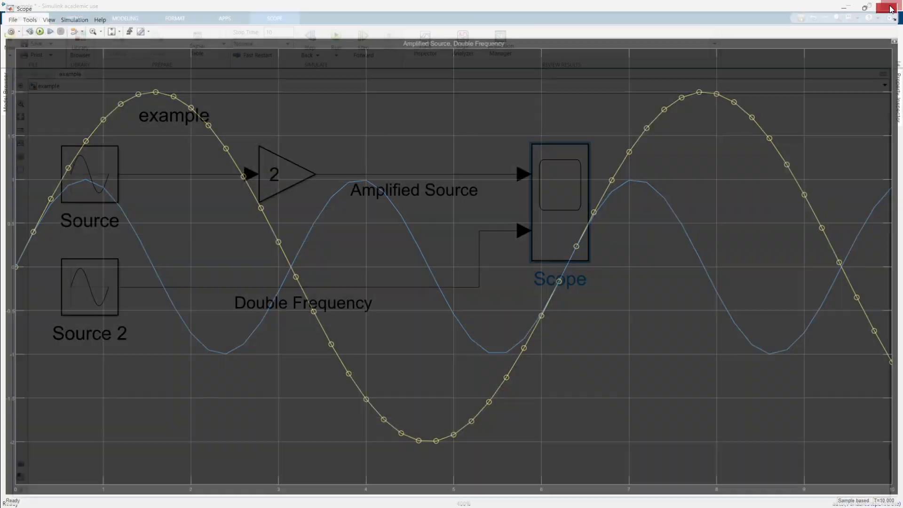
pyautogui.click(667, 198)
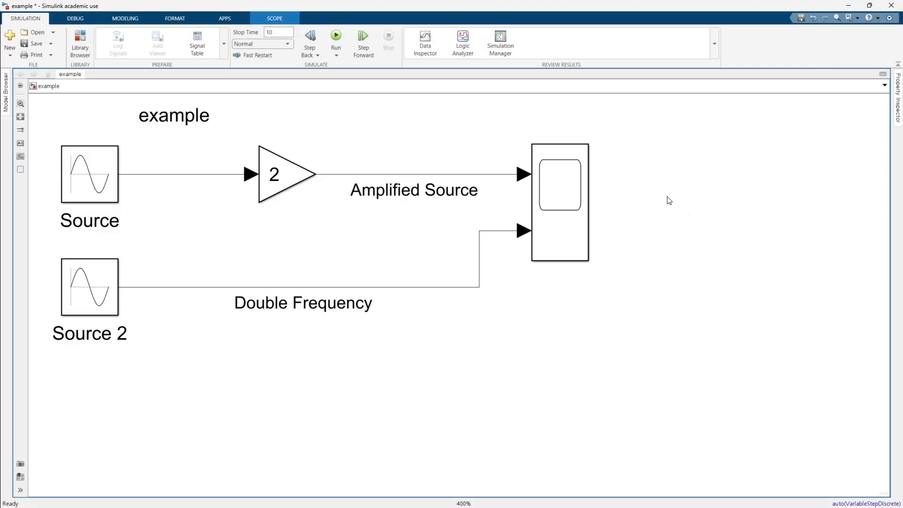
# Run the simulation to open the Scope, set its number of input ports to 3, and return to the model.
pyautogui.click(336, 40)
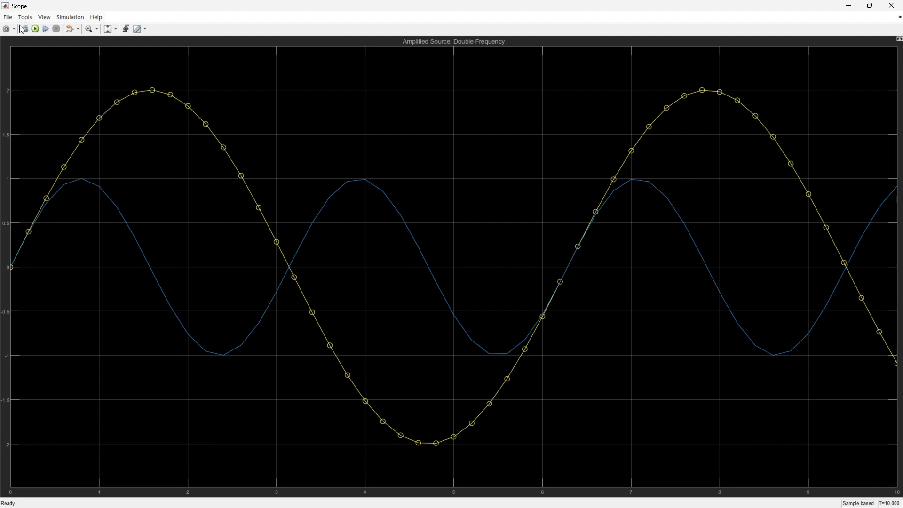
pyautogui.click(6, 29)
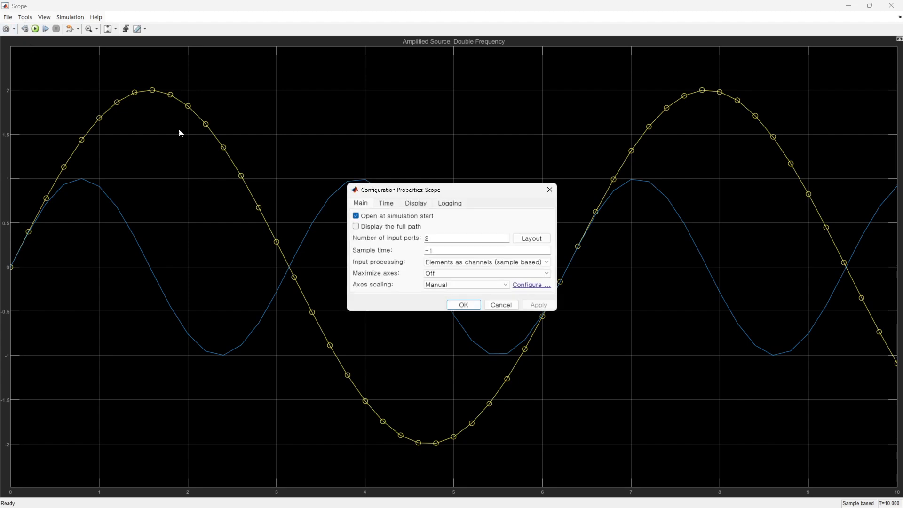
pyautogui.doubleClick(434, 237)
pyautogui.moveTo(470, 189); pyautogui.dragTo(454, 108)
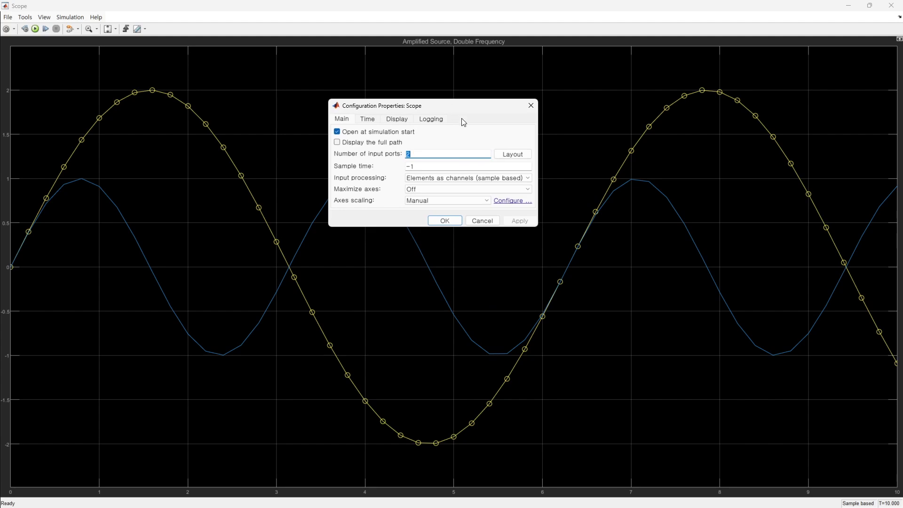
pyautogui.write('3')
pyautogui.click(447, 222)
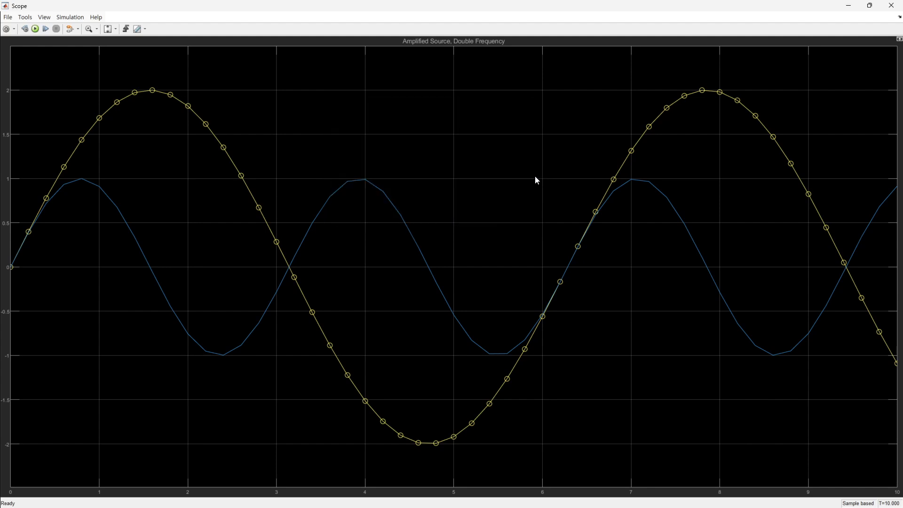
pyautogui.click(852, 7)
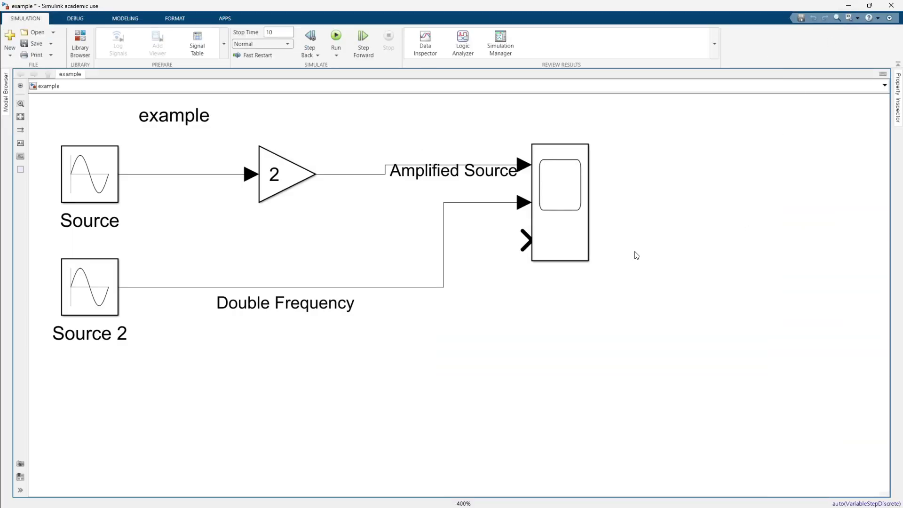
# Reopen the Scope from the model and set its number of input ports to 2.
pyautogui.click(556, 230)
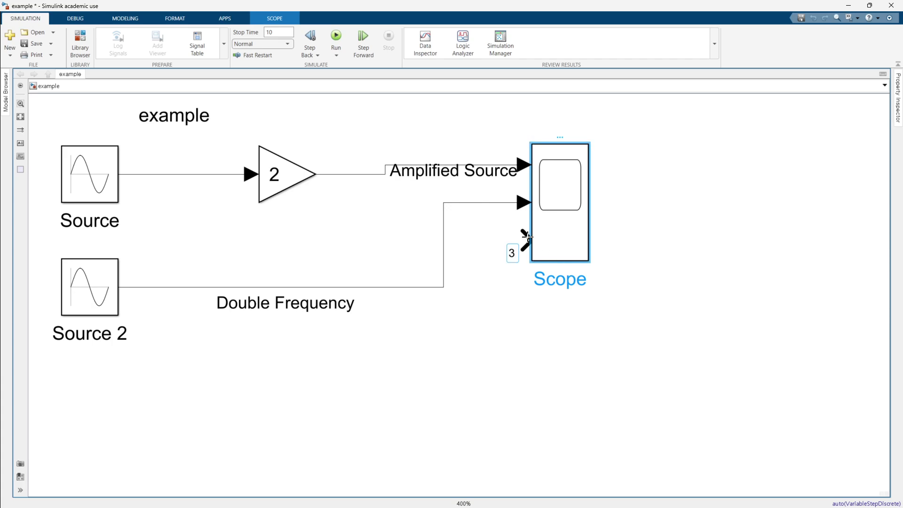
pyautogui.doubleClick(559, 229)
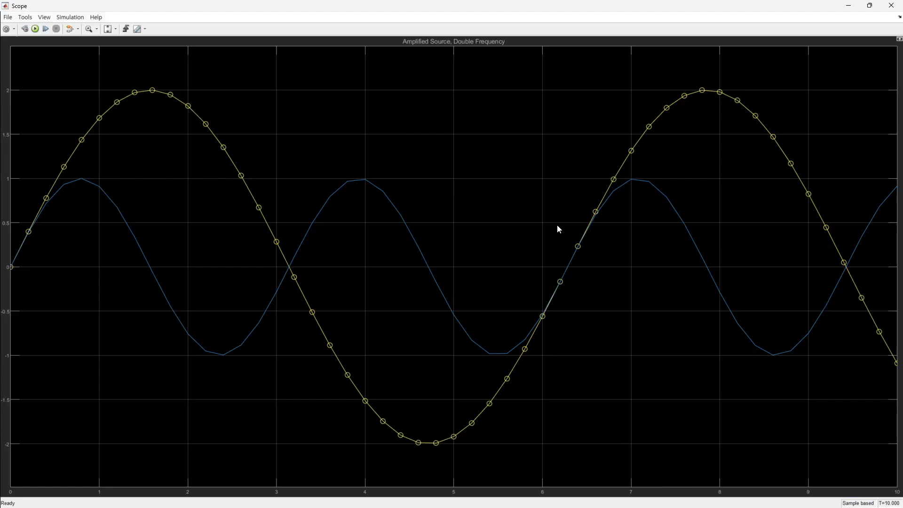
pyautogui.click(7, 29)
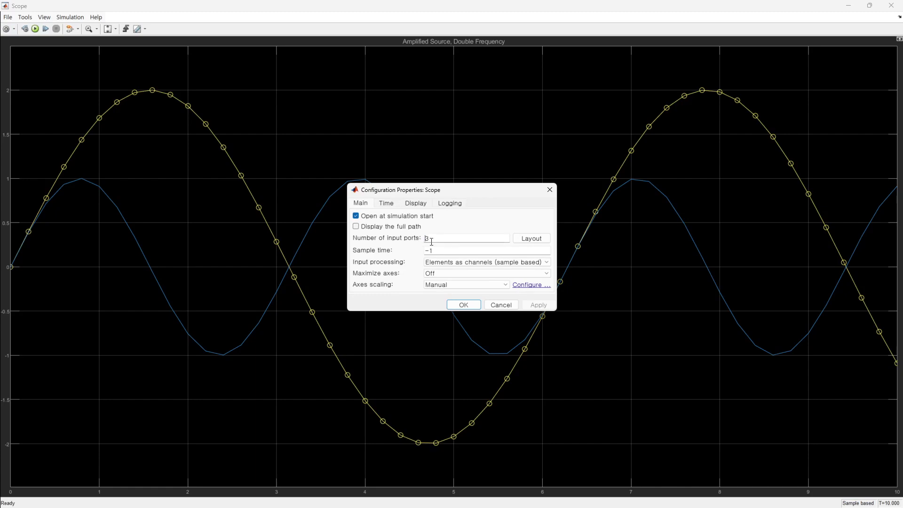
pyautogui.doubleClick(452, 234)
pyautogui.write('2')
pyautogui.click(508, 213)
pyautogui.click(465, 304)
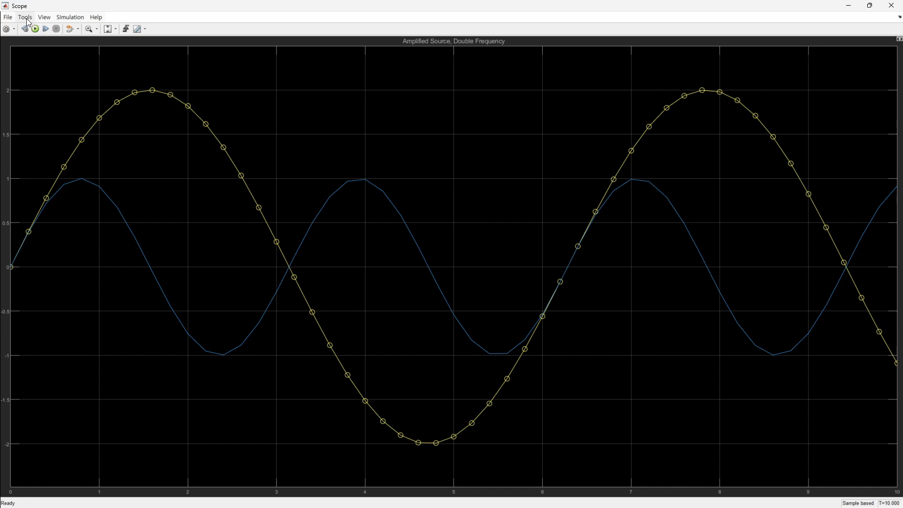
# Arrange the Scope displays in a layout of two rows and one column.
pyautogui.click(7, 29)
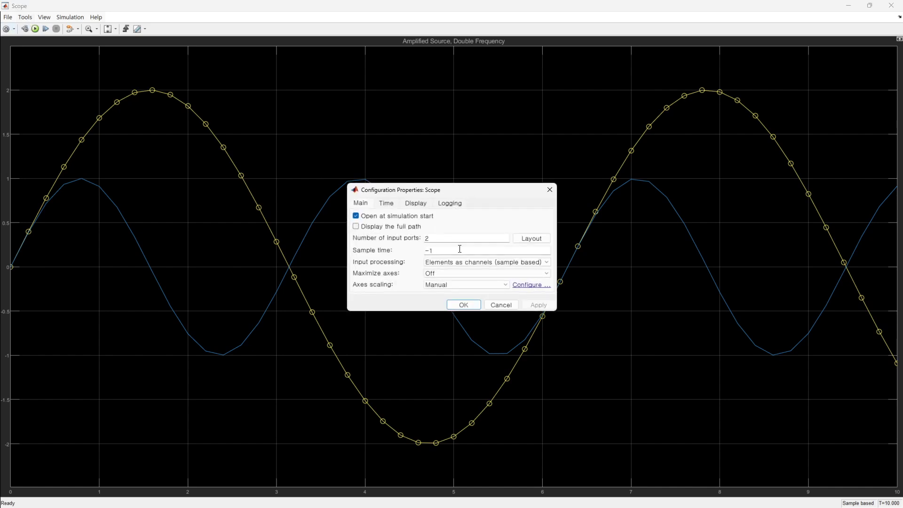
pyautogui.click(532, 239)
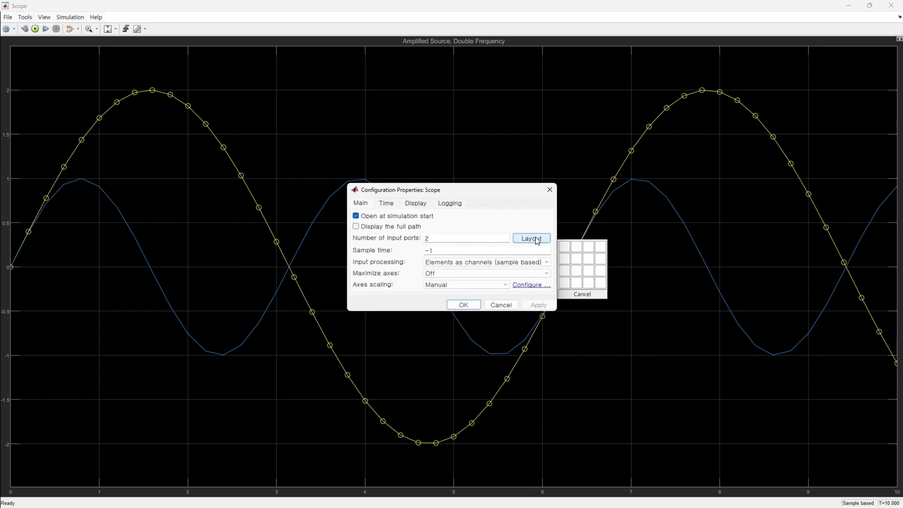
pyautogui.click(565, 257)
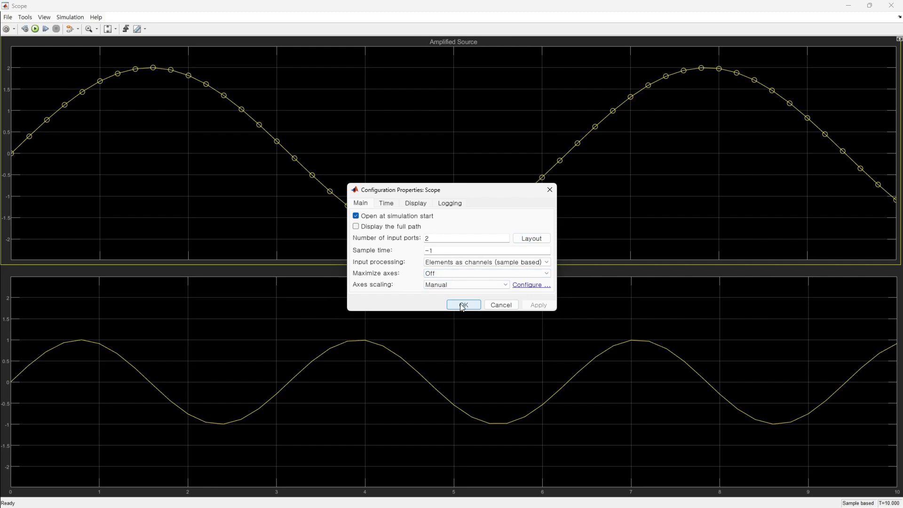
pyautogui.click(463, 305)
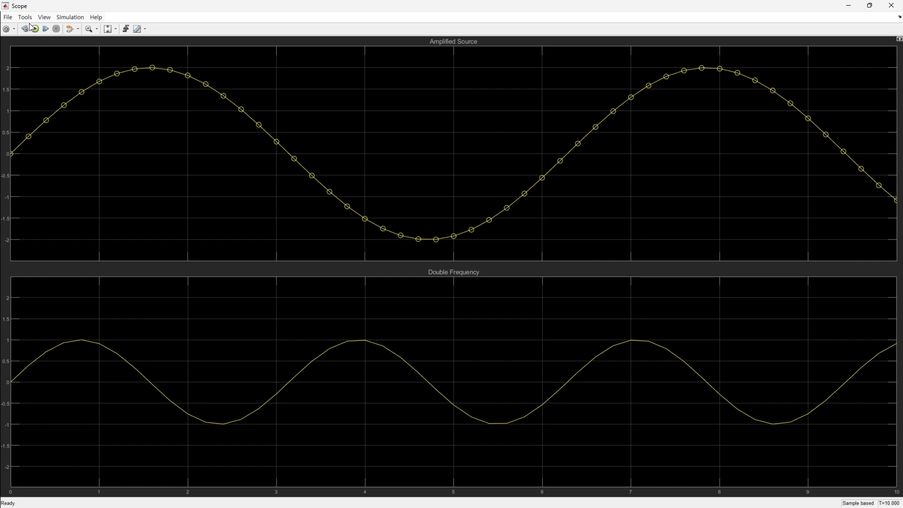
# Set the Scope's time units to Metric (based on Time Span) with the time-axis label shown, and rerun the simulation.
pyautogui.click(7, 30)
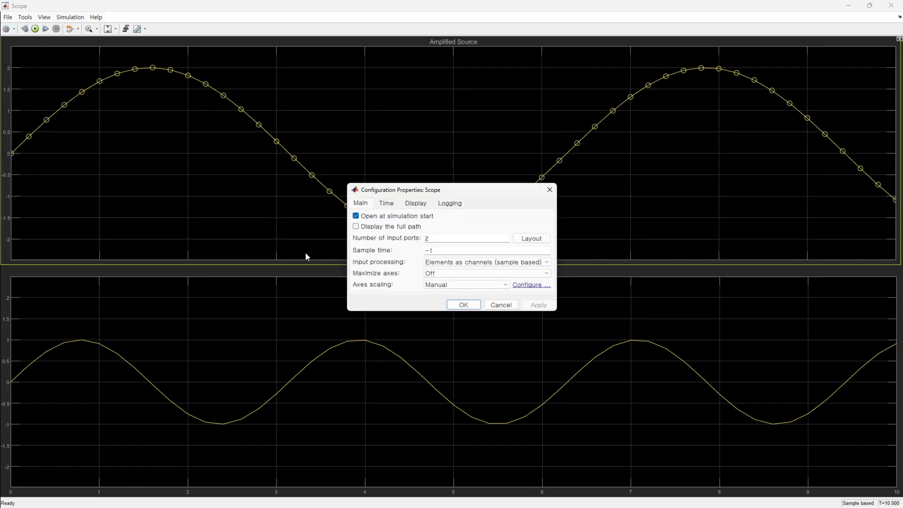
pyautogui.click(388, 203)
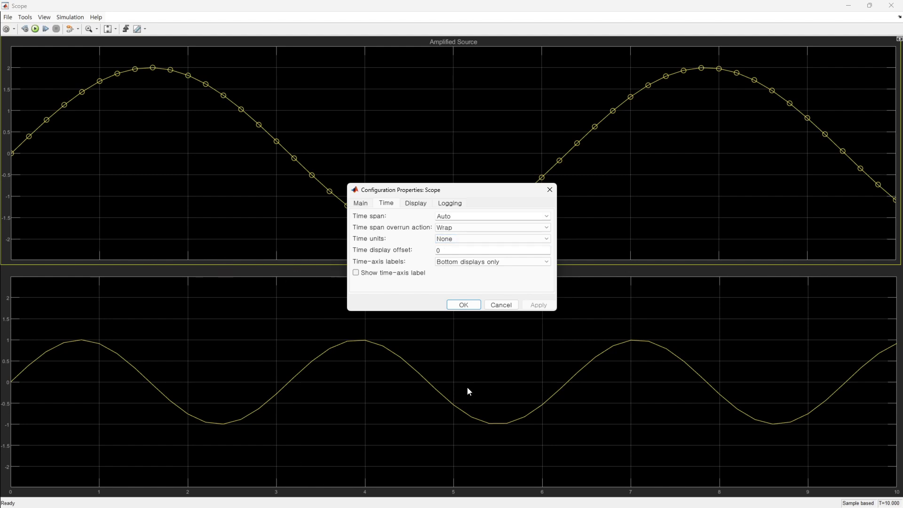
pyautogui.click(465, 239)
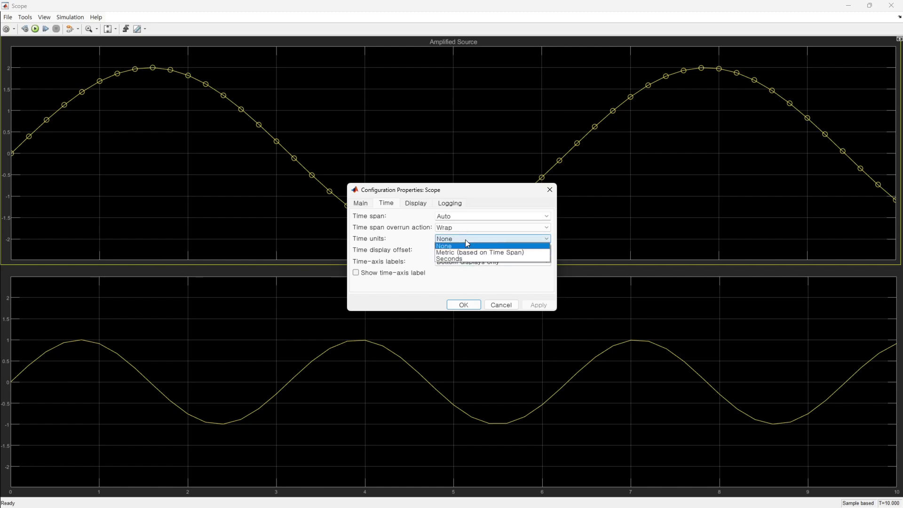
pyautogui.click(514, 254)
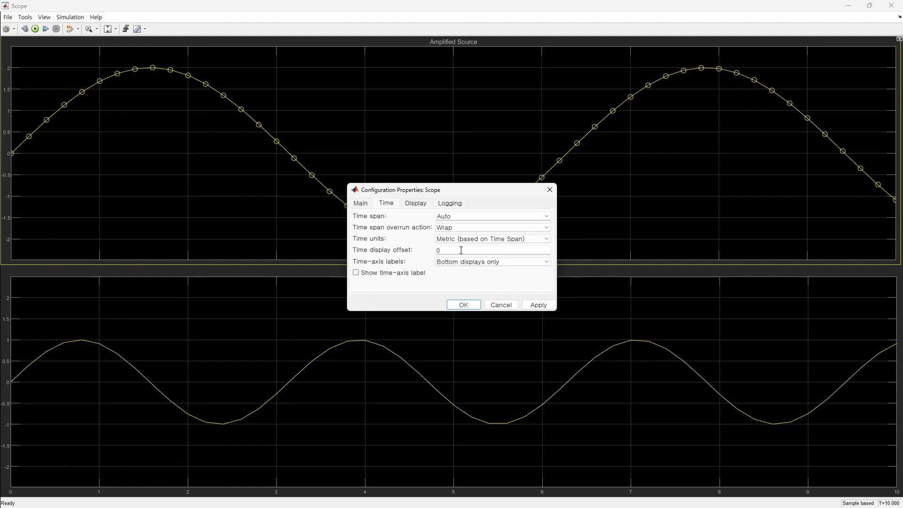
pyautogui.click(385, 278)
pyautogui.click(539, 306)
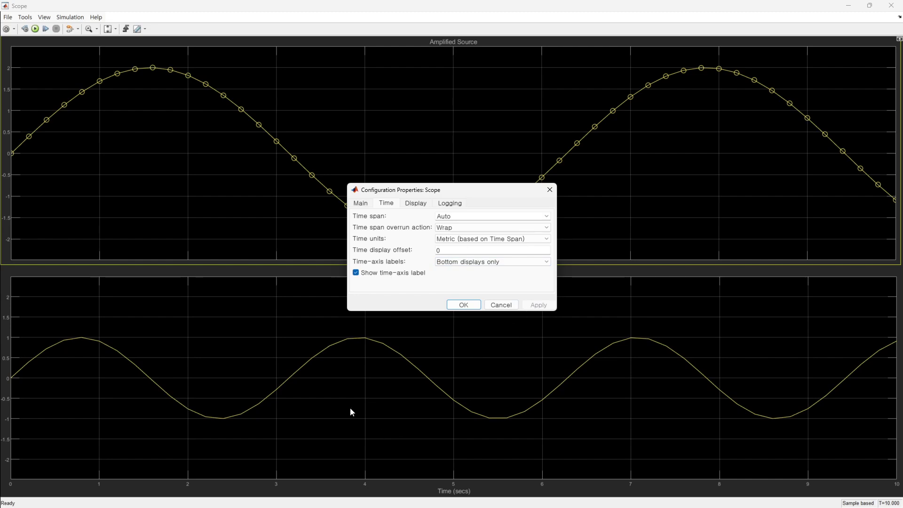
pyautogui.click(458, 305)
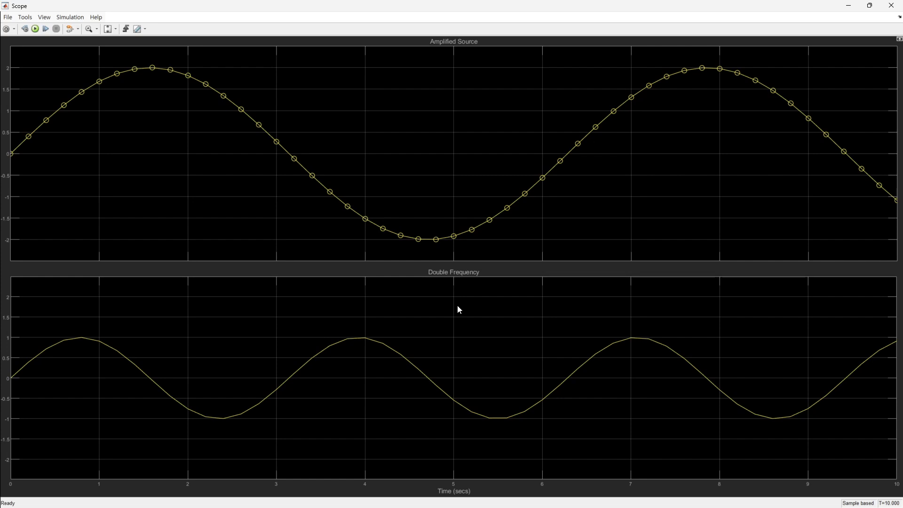
pyautogui.click(36, 28)
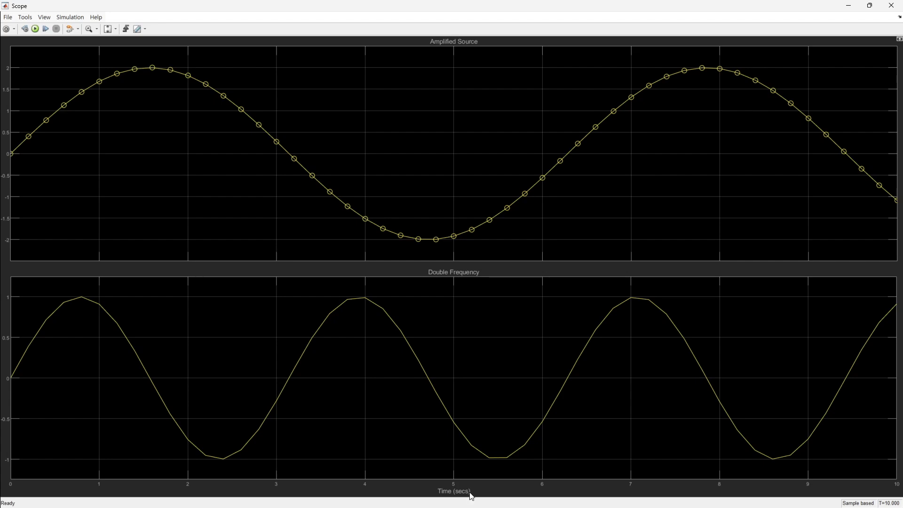
# Show the legend on Scope display 2, the Double Frequency plot.
pyautogui.click(7, 30)
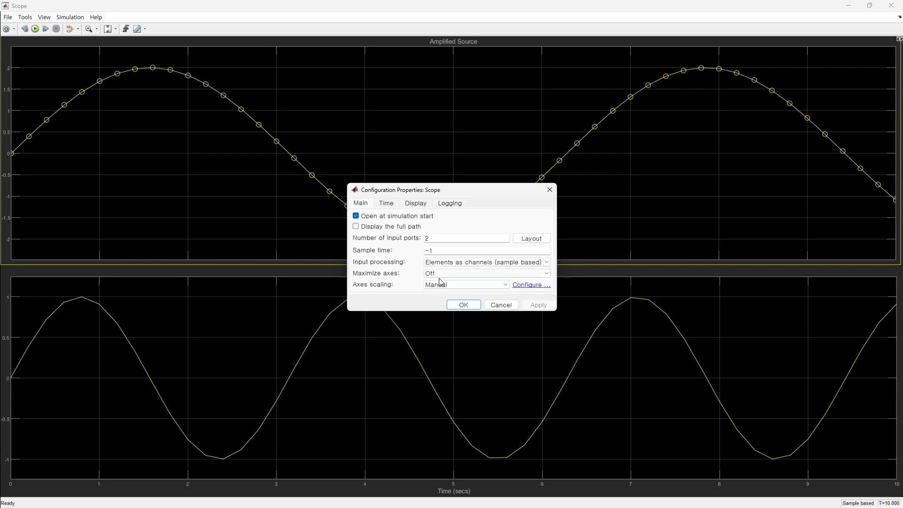
pyautogui.click(426, 207)
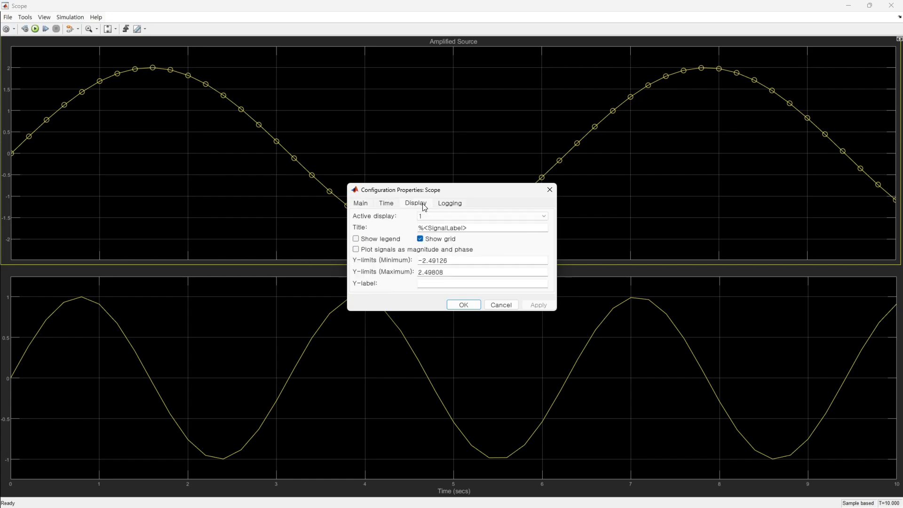
pyautogui.click(447, 218)
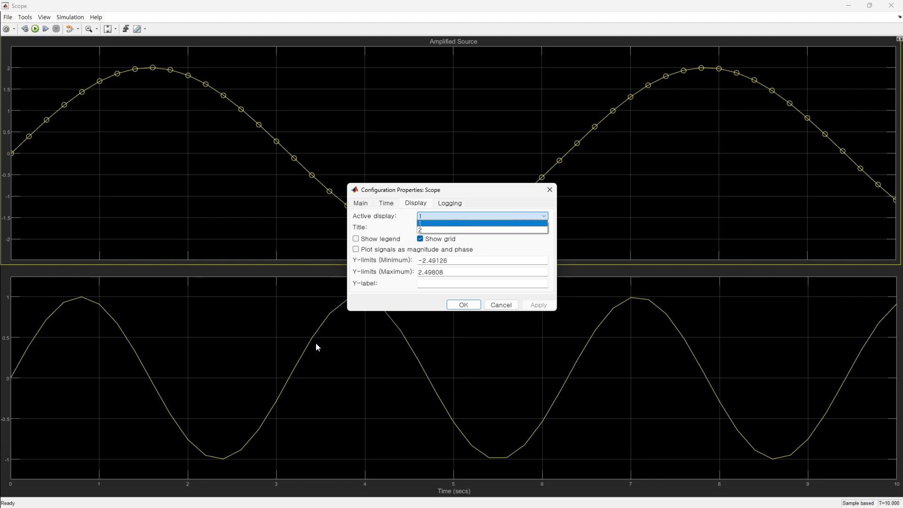
pyautogui.click(433, 224)
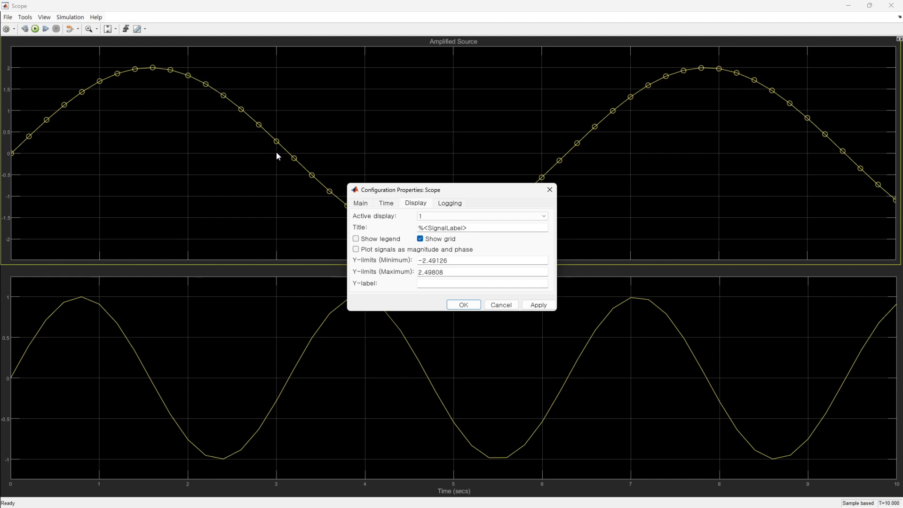
pyautogui.click(443, 217)
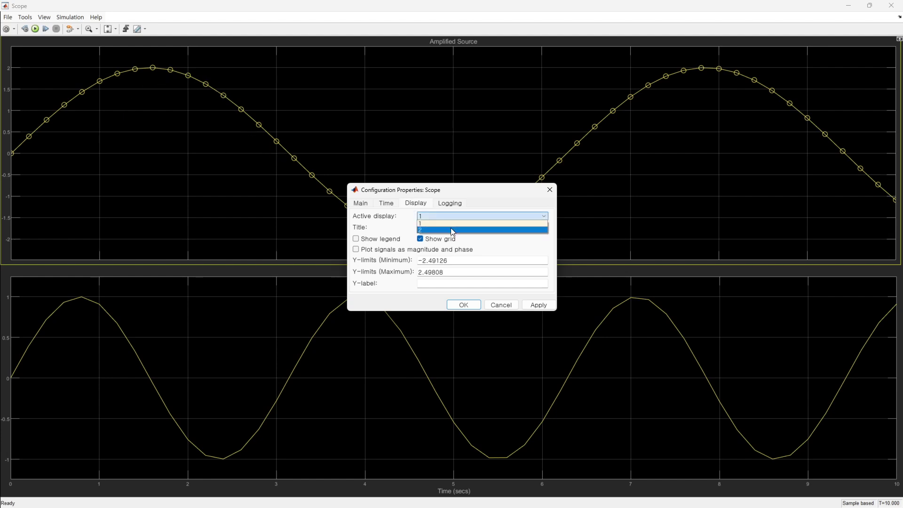
pyautogui.click(453, 230)
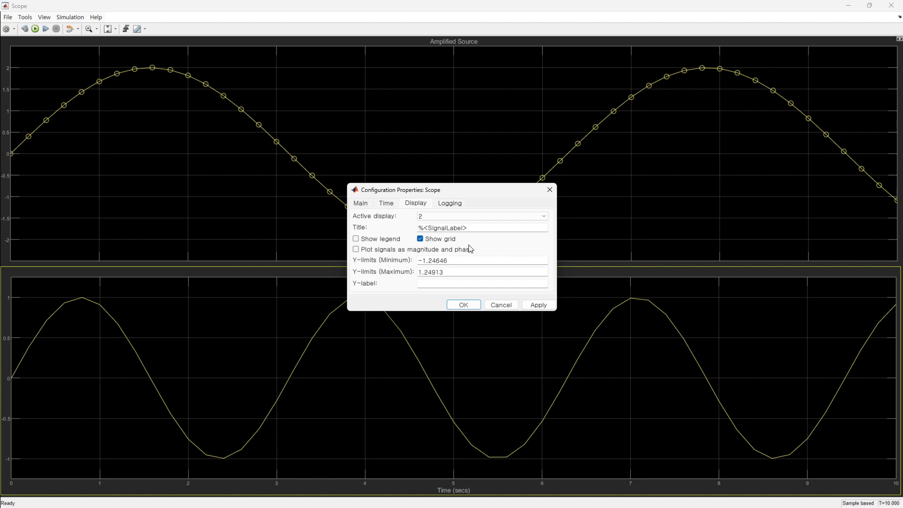
pyautogui.click(388, 241)
pyautogui.click(537, 308)
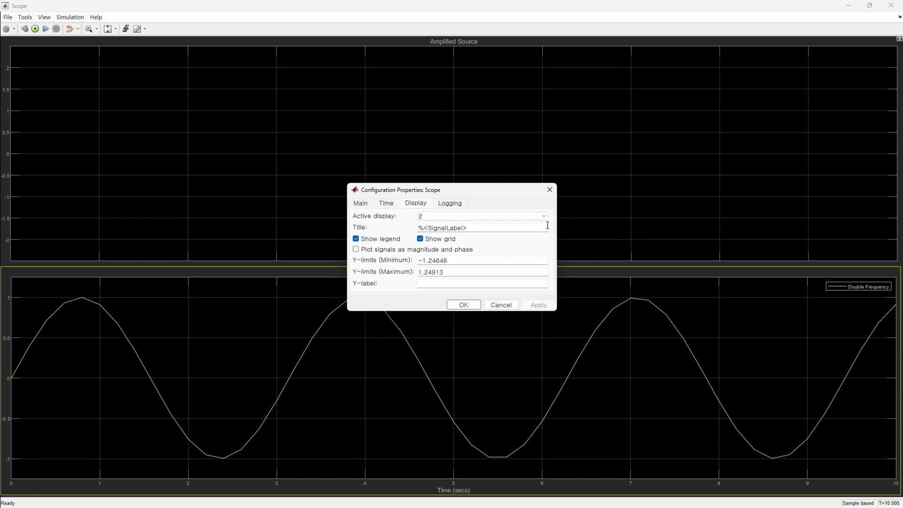
# Show the legend on Scope display 1, the Amplified Source plot, and rerun the simulation.
pyautogui.click(524, 217)
pyautogui.click(501, 224)
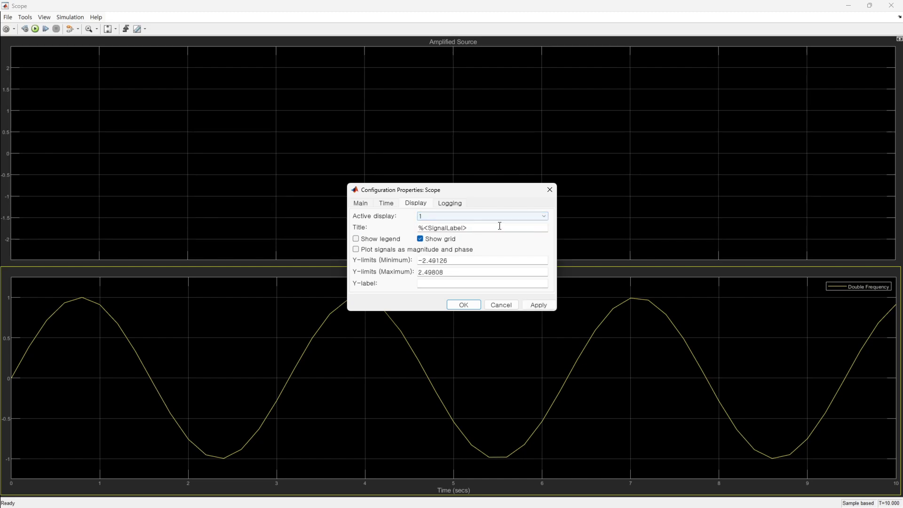
pyautogui.click(385, 240)
pyautogui.click(537, 307)
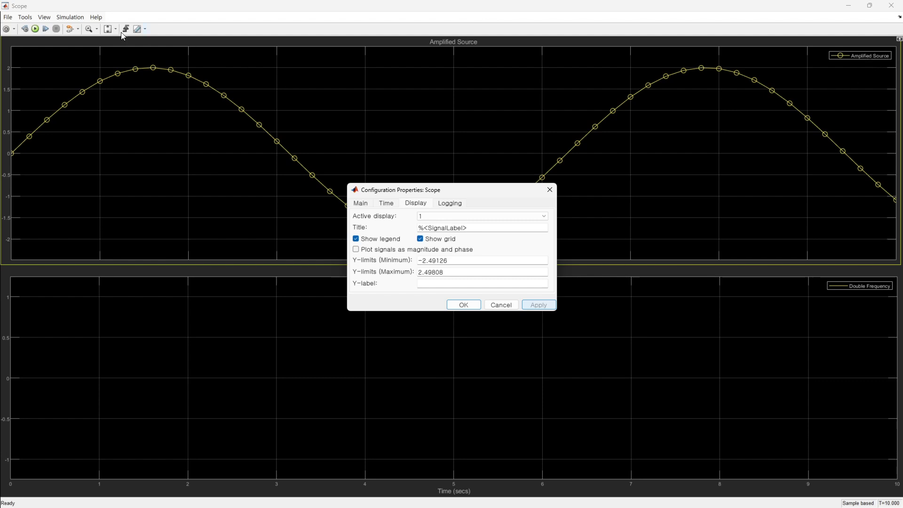
pyautogui.click(37, 29)
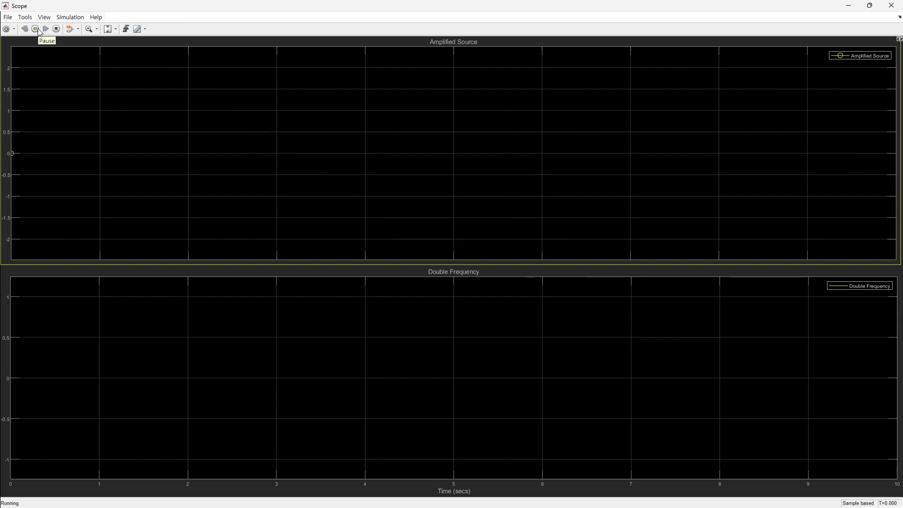
# Change the title of Scope display 1 to "first input" and rerun the simulation.
pyautogui.click(6, 29)
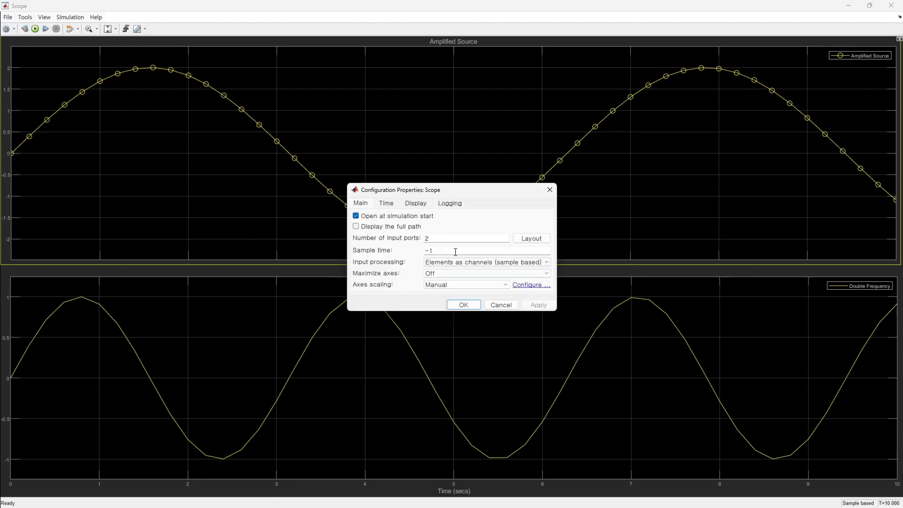
pyautogui.click(421, 205)
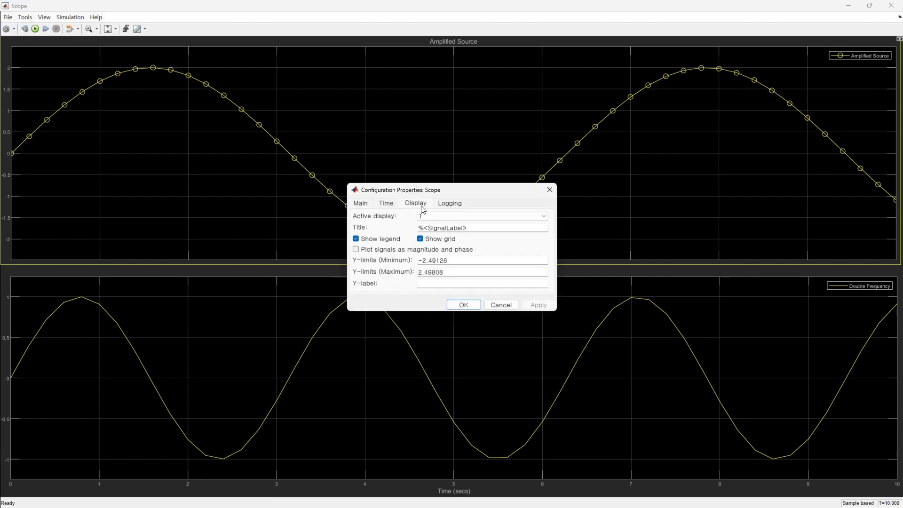
pyautogui.tripleClick(478, 230)
pyautogui.write('firs')
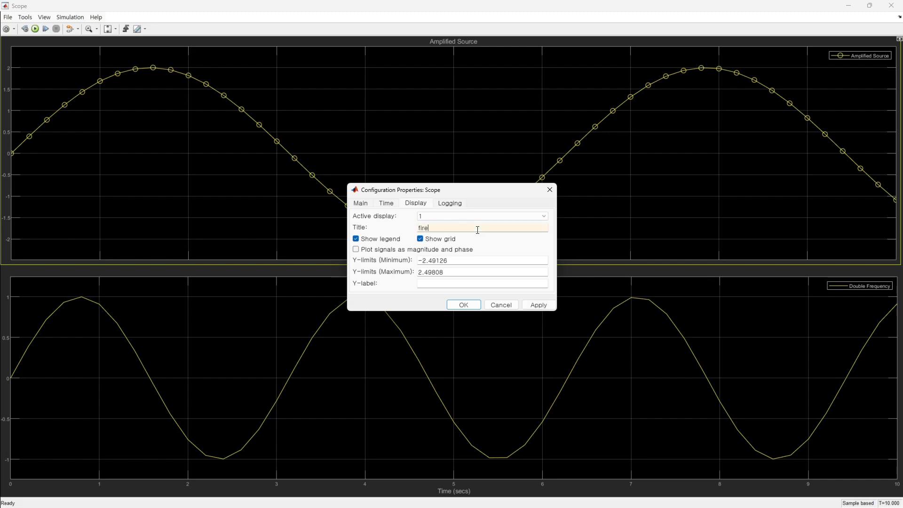
pyautogui.write('t input')
pyautogui.click(537, 306)
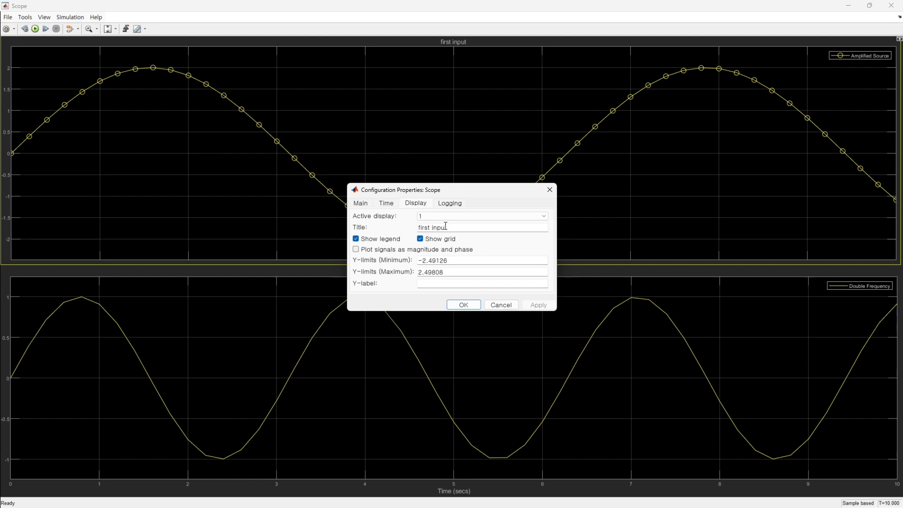
pyautogui.click(35, 29)
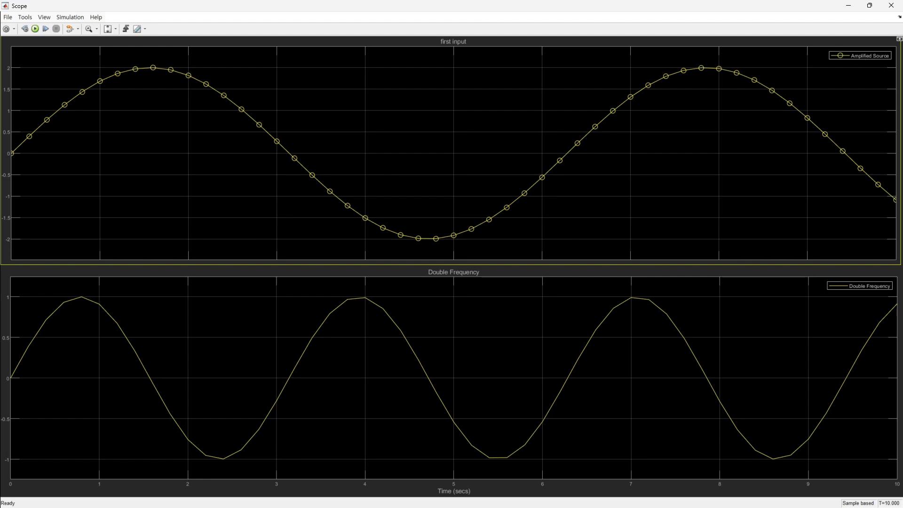
# Limit the Scope's logged data points to the last 100.
pyautogui.hotkey('alt', 'Tab')
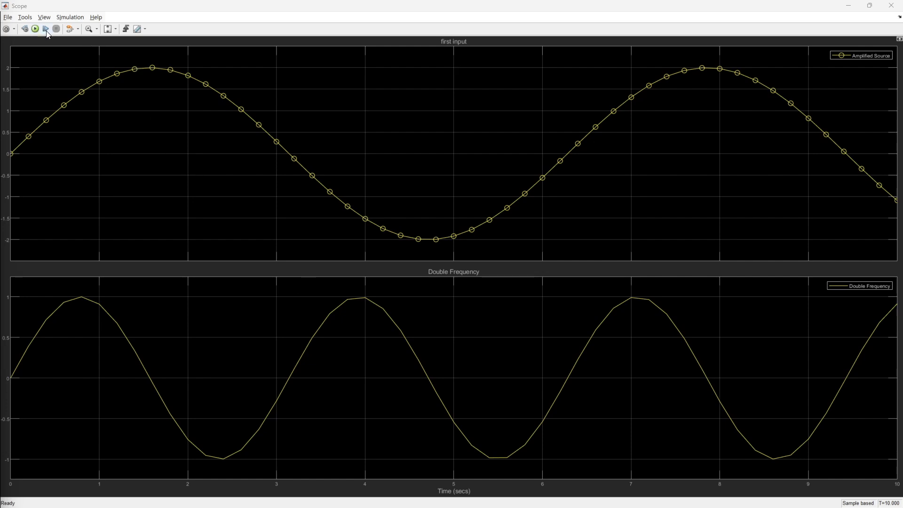
pyautogui.click(6, 28)
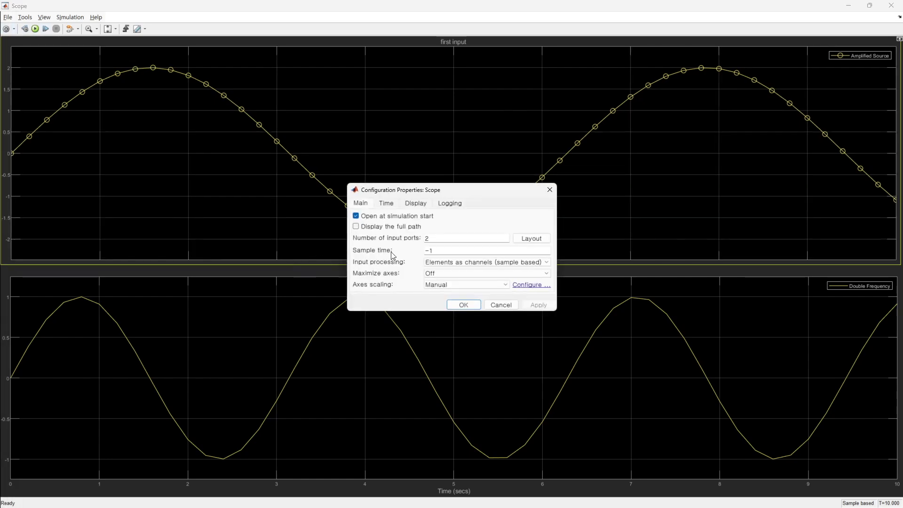
pyautogui.click(451, 205)
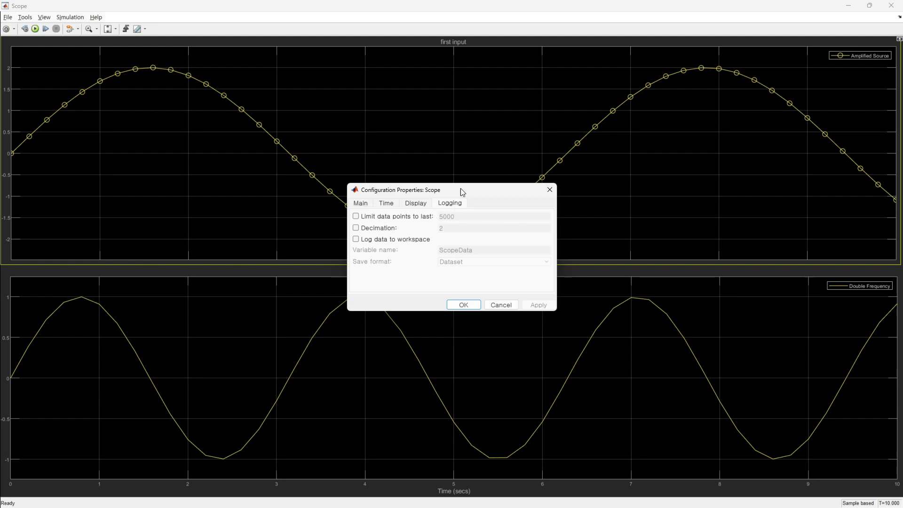
pyautogui.click(356, 217)
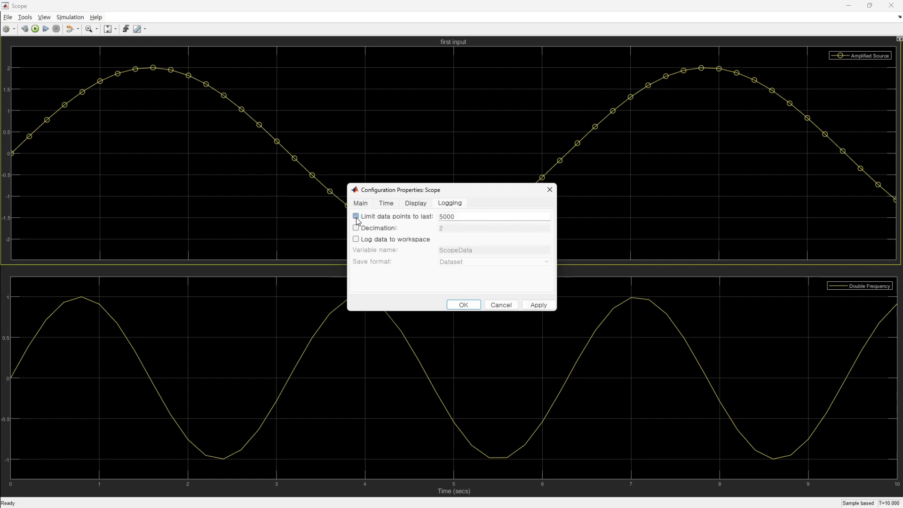
pyautogui.doubleClick(449, 216)
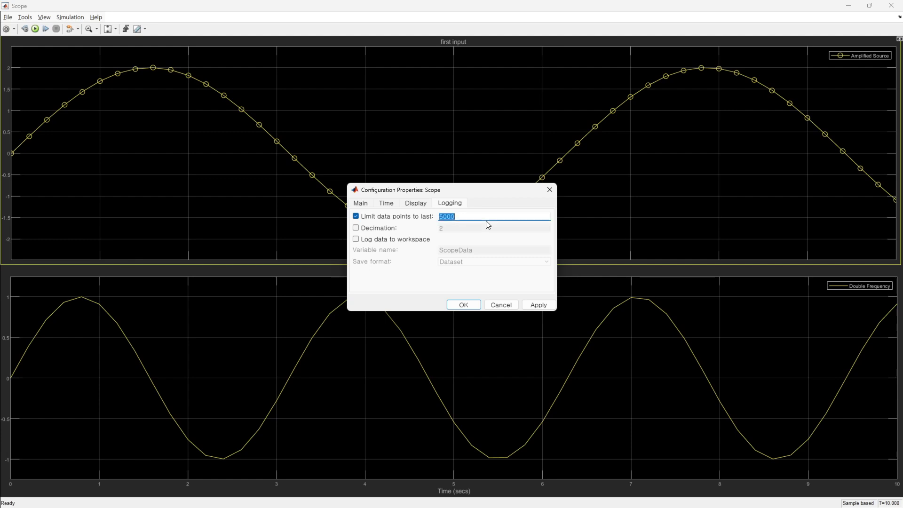
pyautogui.write('100')
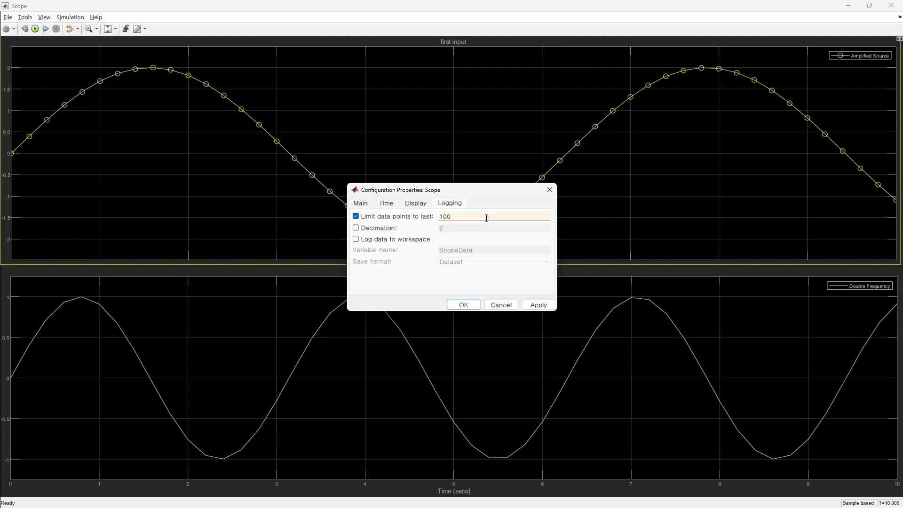
pyautogui.moveTo(498, 184); pyautogui.dragTo(497, 184)
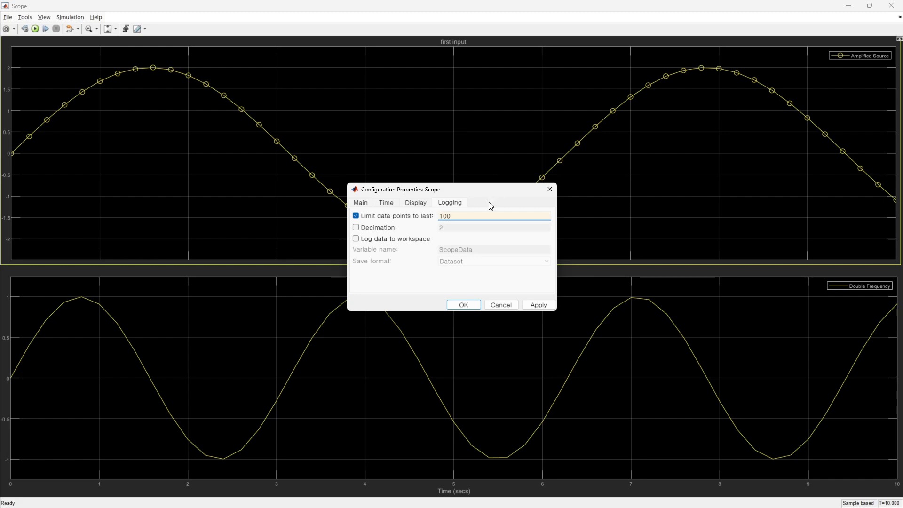
# Log the Scope data to the workspace as ScopeData in Dataset format, and rerun the simulation.
pyautogui.click(405, 245)
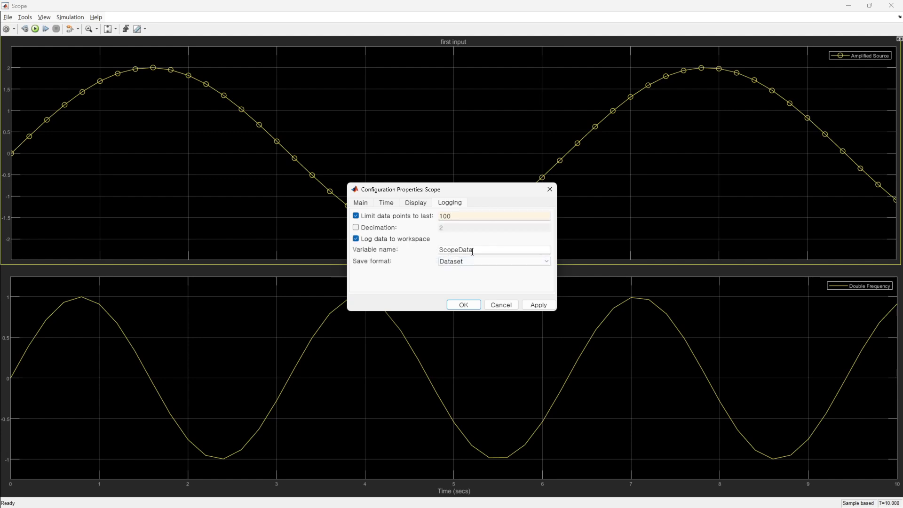
pyautogui.doubleClick(478, 251)
pyautogui.click(482, 262)
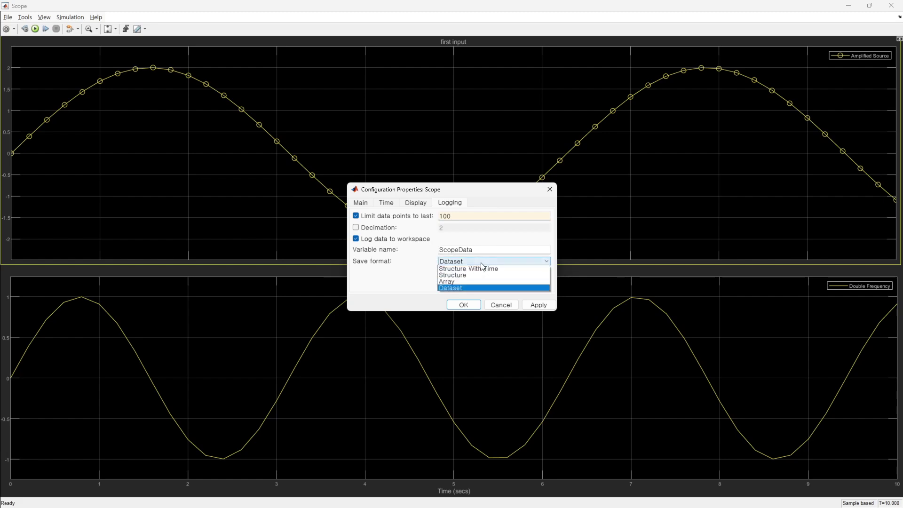
pyautogui.click(399, 261)
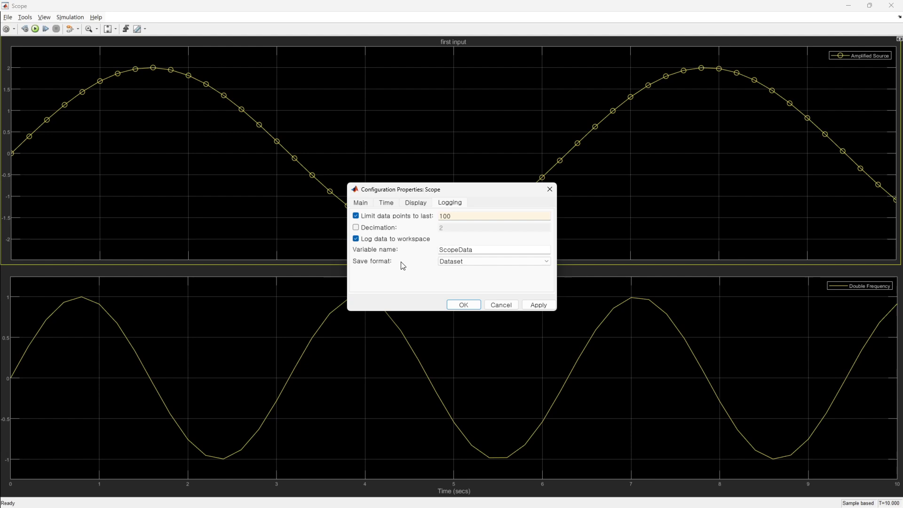
pyautogui.click(537, 305)
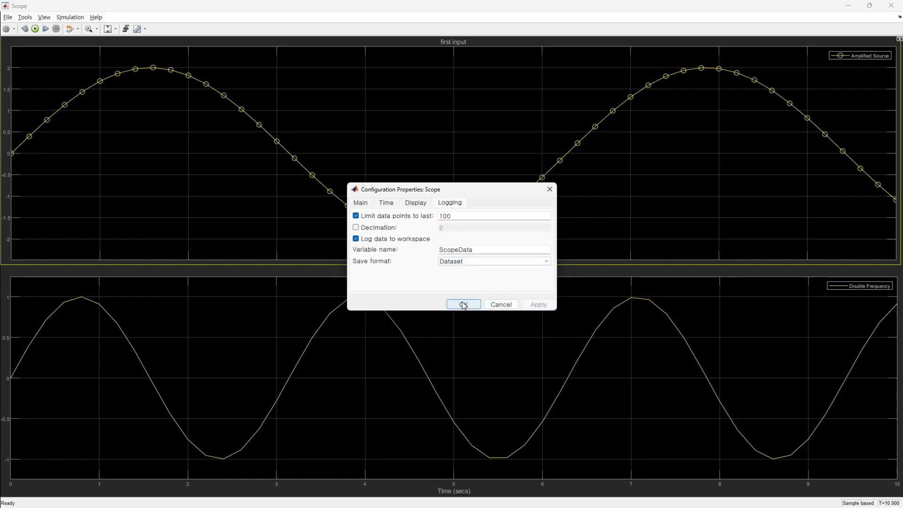
pyautogui.click(464, 305)
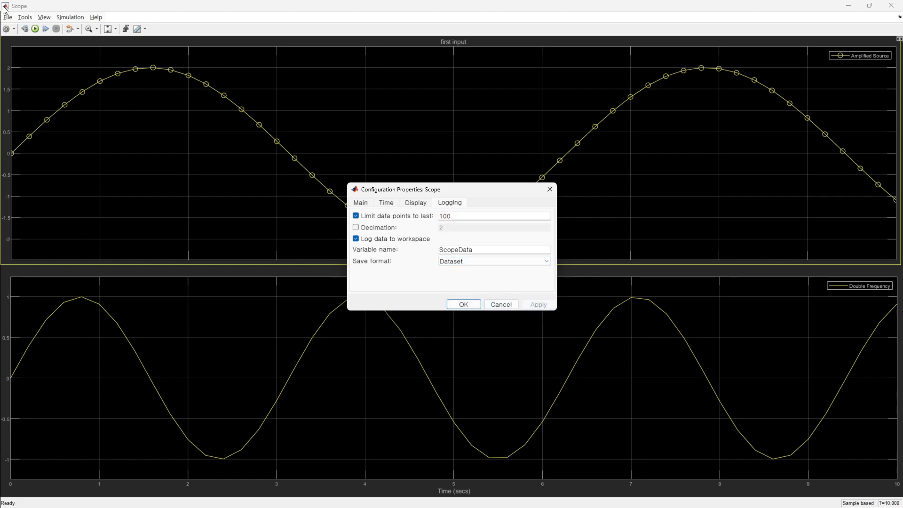
pyautogui.click(35, 30)
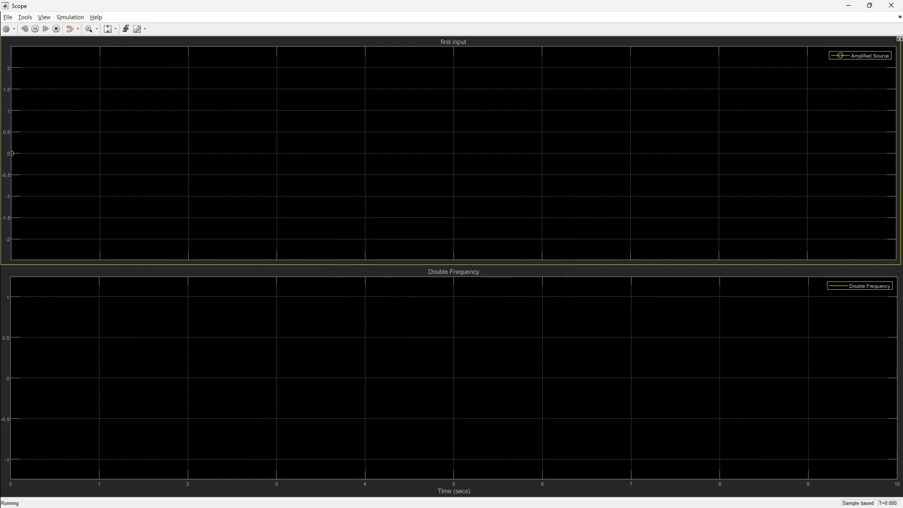
# Switch to MATLAB and inspect the properties of the workspace variable out, including ScopeData and tout.
pyautogui.hotkey('alt', 'Tab')
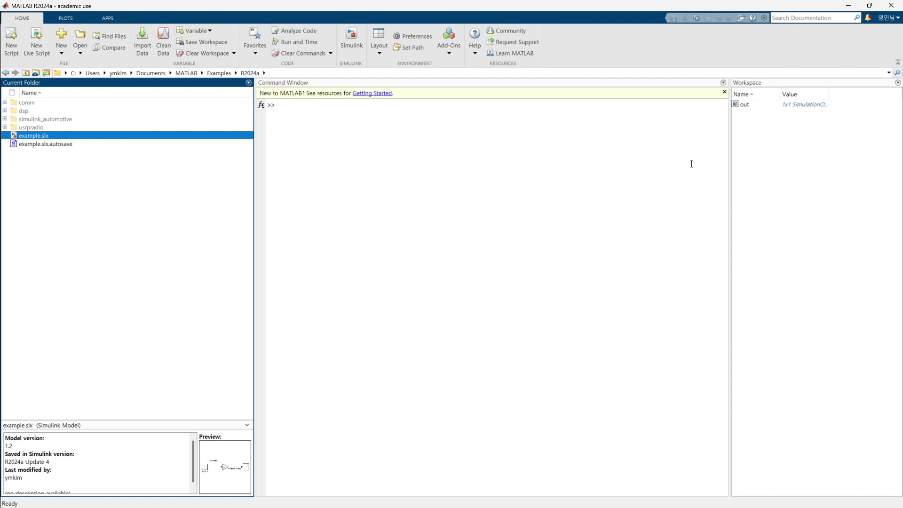
pyautogui.click(785, 145)
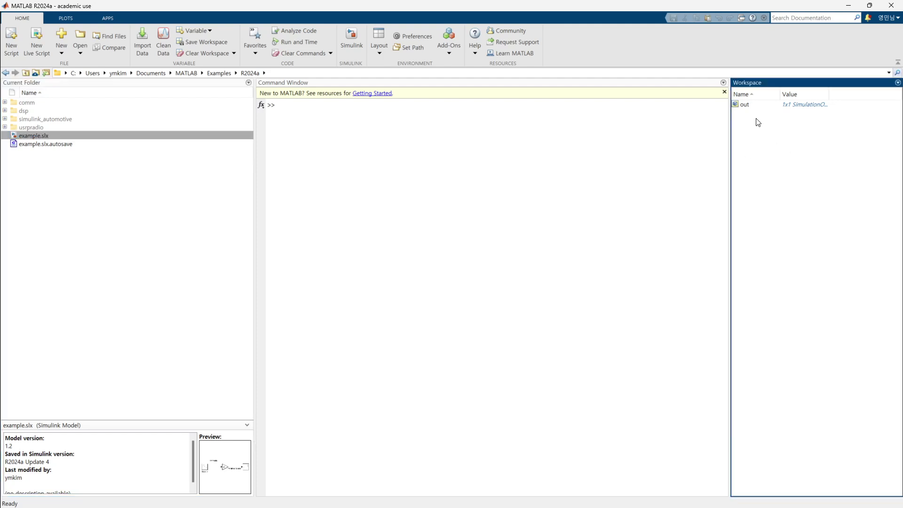
pyautogui.doubleClick(746, 105)
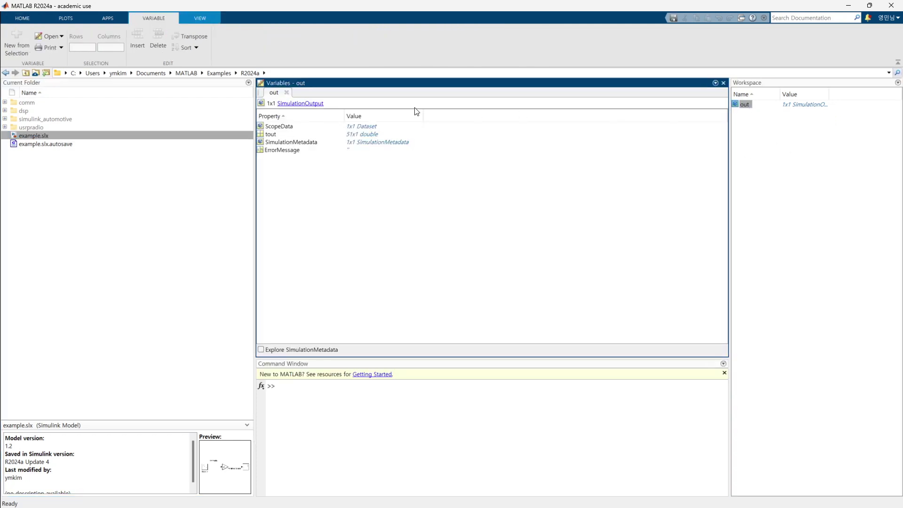
pyautogui.click(288, 129)
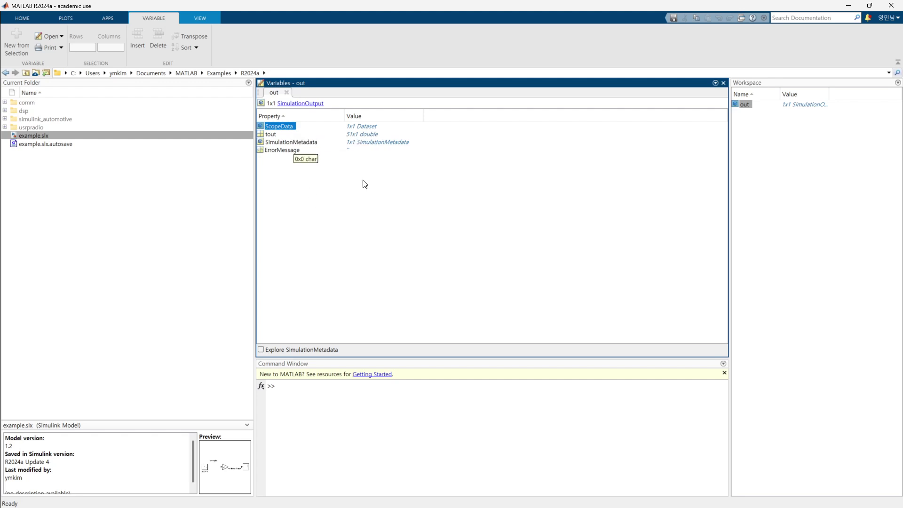
pyautogui.click(372, 135)
pyautogui.click(371, 126)
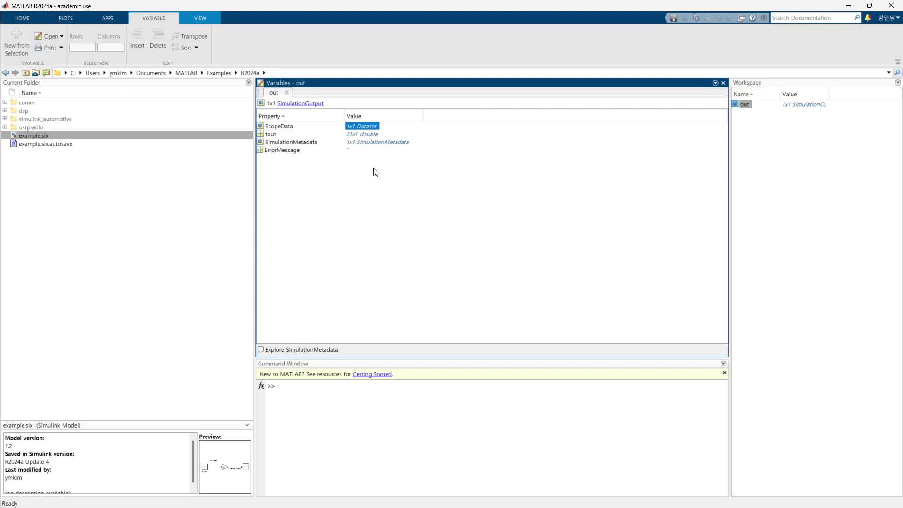
# Examine the signals stored in out.ScopeData and the properties of its Amplified Source entry.
pyautogui.doubleClick(291, 127)
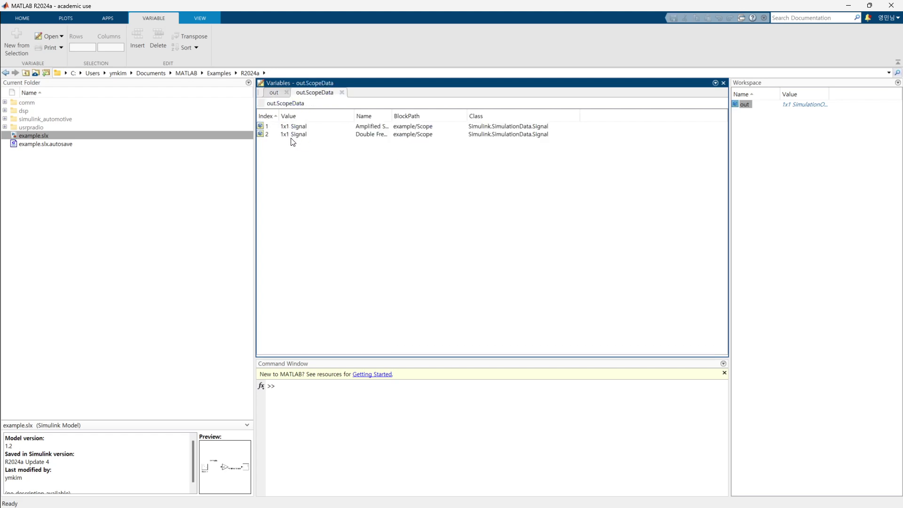
pyautogui.click(306, 128)
pyautogui.click(305, 136)
pyautogui.doubleClick(301, 126)
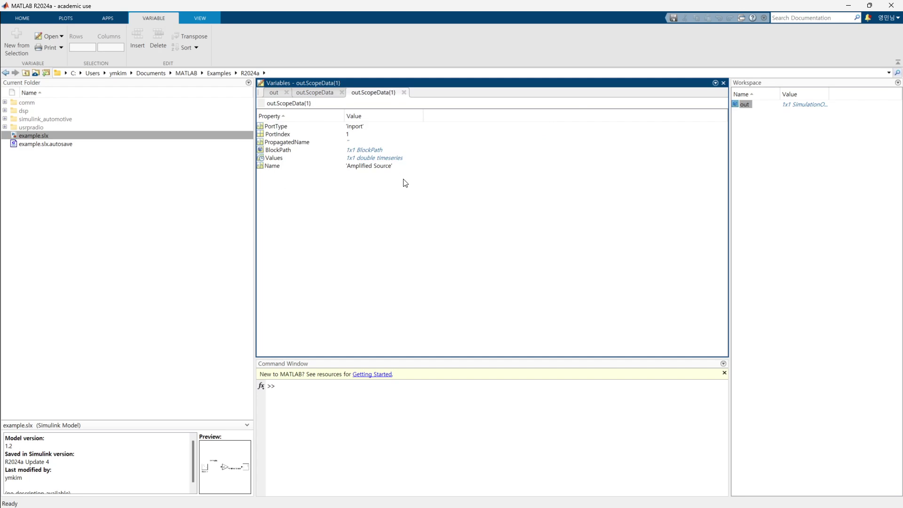
pyautogui.click(382, 167)
pyautogui.click(324, 93)
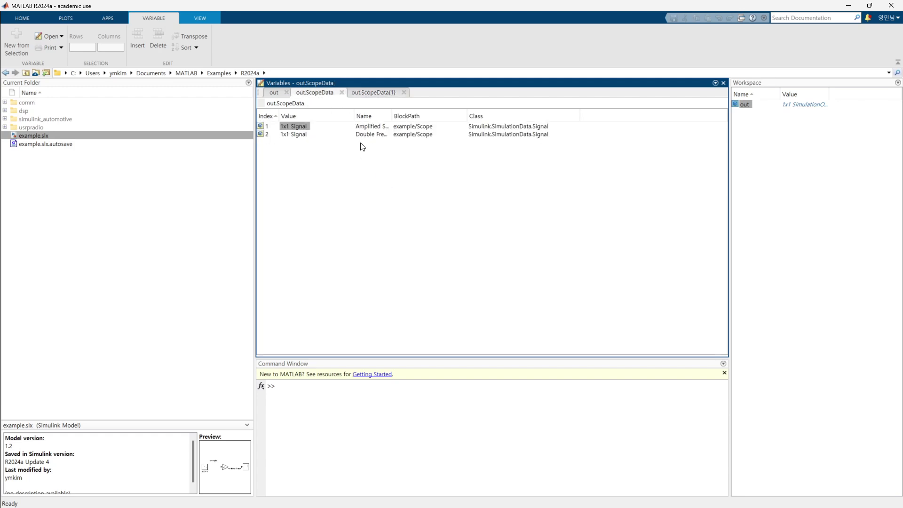
pyautogui.doubleClick(393, 118)
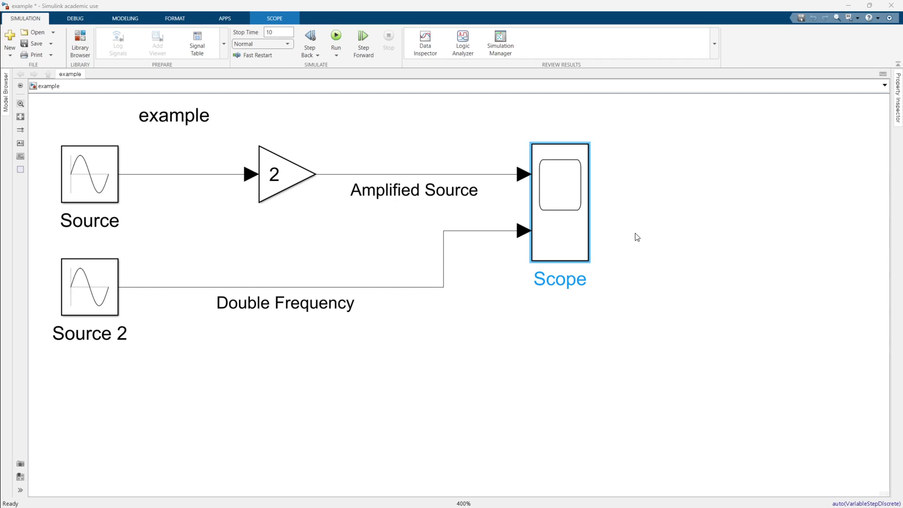
# Switch back to the Simulink Scope and select a dashed line style for the Amplified Source line in display 1.
pyautogui.click(573, 220)
pyautogui.doubleClick(573, 220)
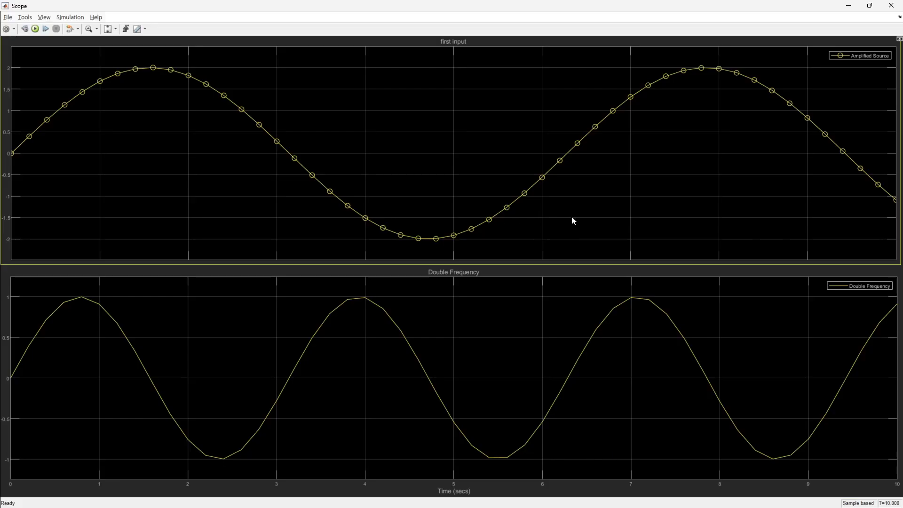
pyautogui.click(14, 30)
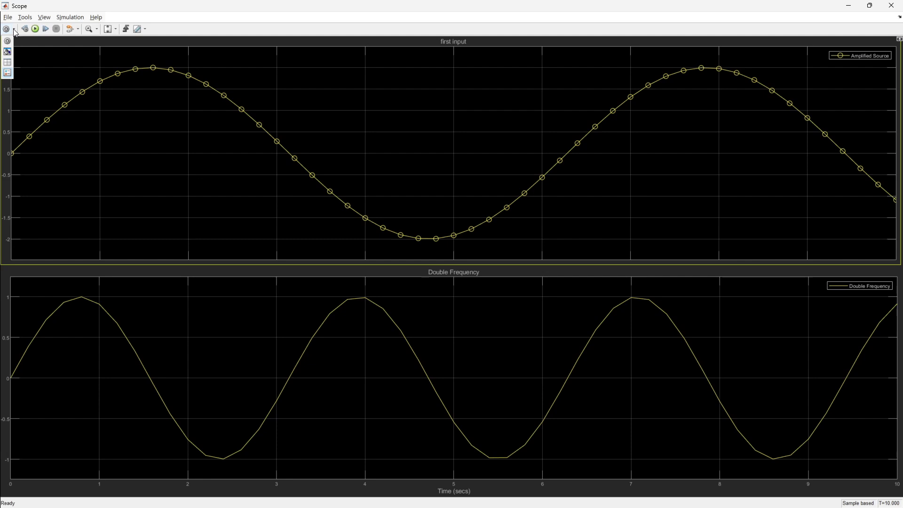
pyautogui.click(7, 51)
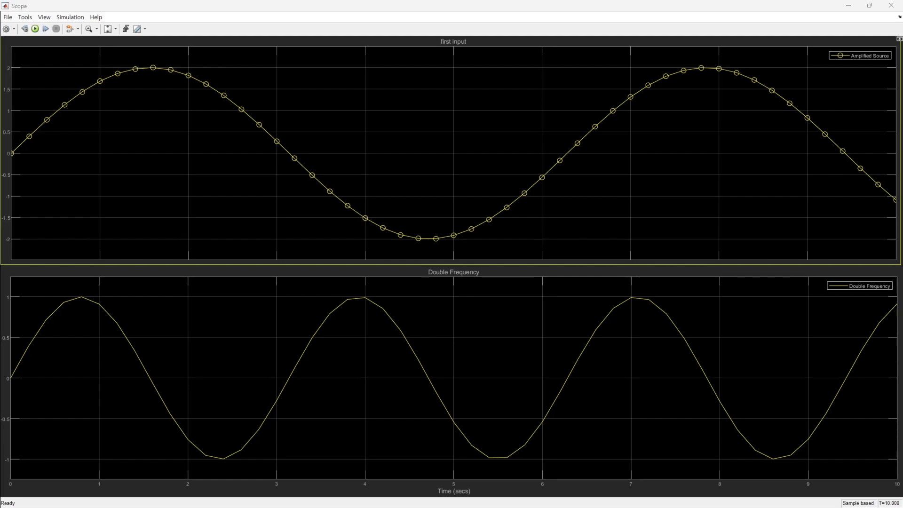
pyautogui.moveTo(122, 275); pyautogui.dragTo(479, 157)
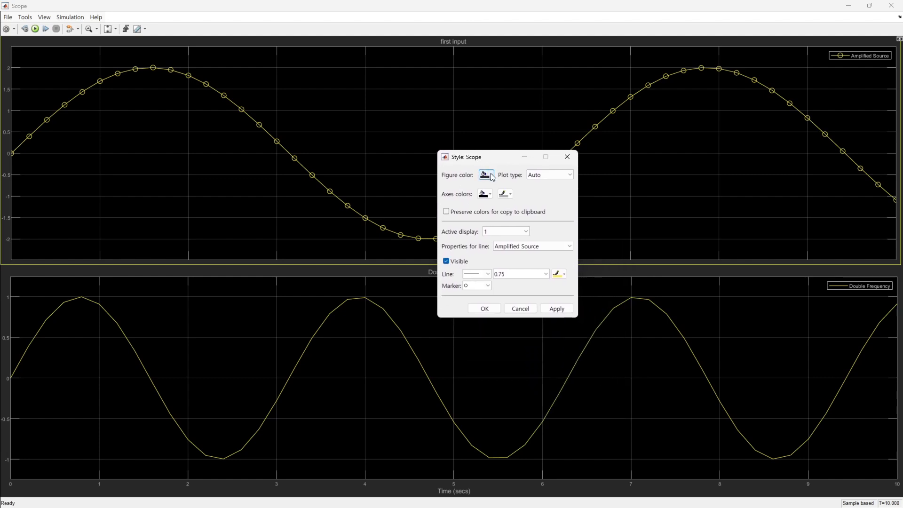
pyautogui.click(487, 274)
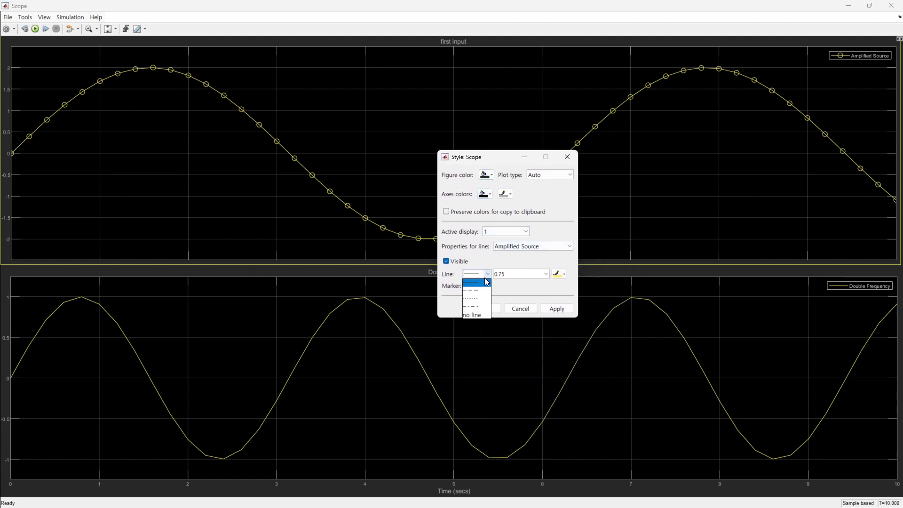
pyautogui.click(477, 291)
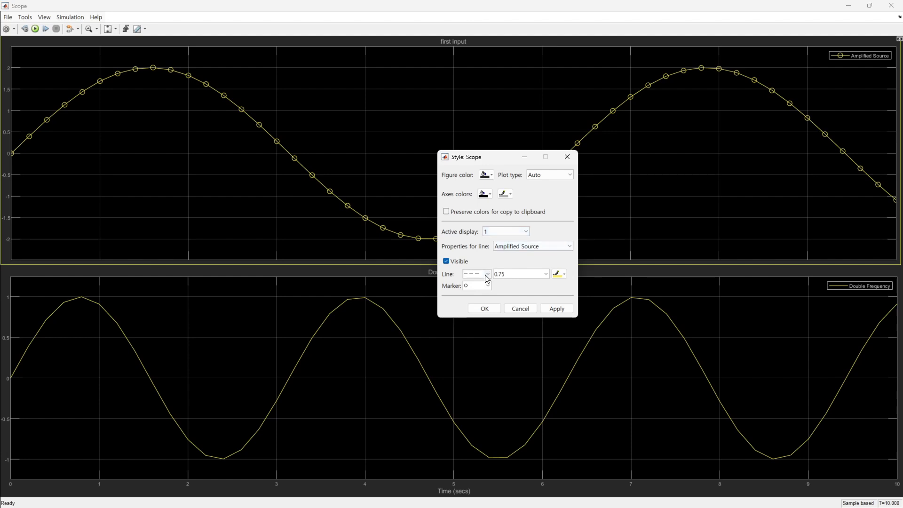
# Set the Amplified Source line width to 3.0 and its color to green, apply the style, and leave the Scope.
pyautogui.click(546, 274)
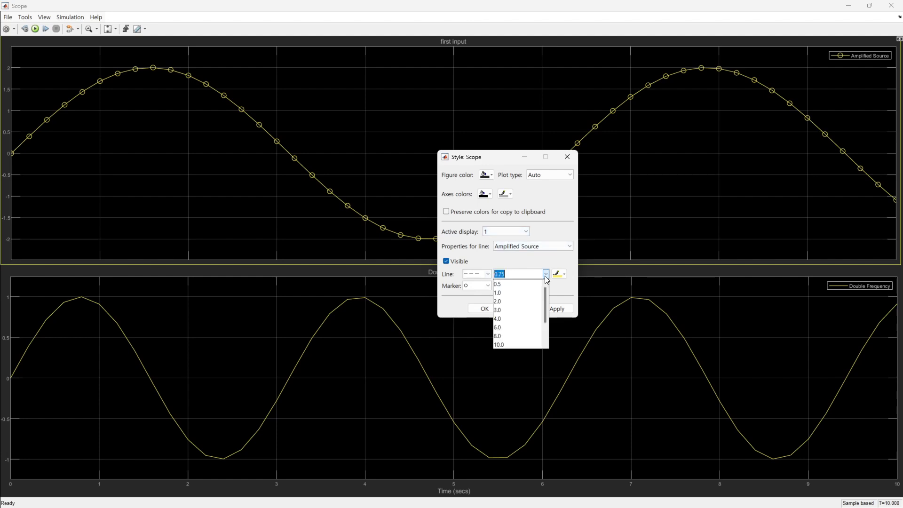
pyautogui.scroll(-2, 531, 304)
pyautogui.scroll(1, 529, 305)
pyautogui.click(524, 310)
pyautogui.click(558, 273)
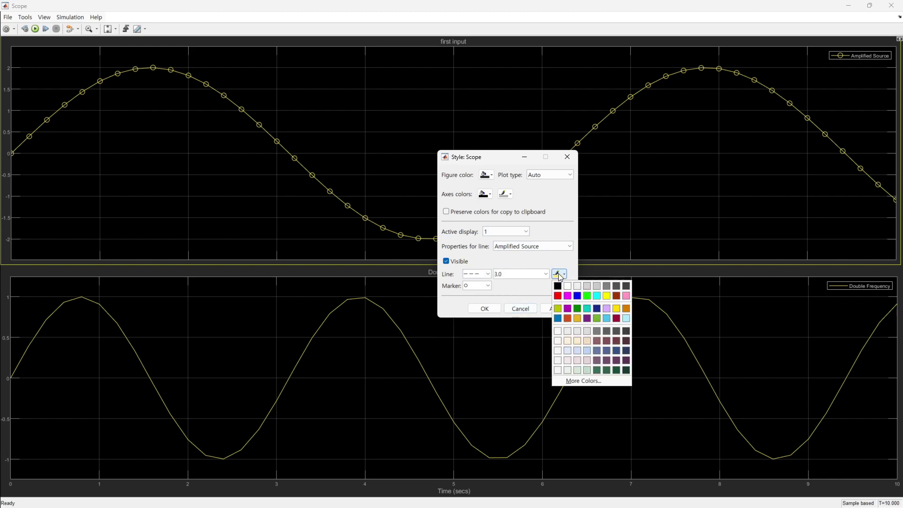
pyautogui.click(586, 297)
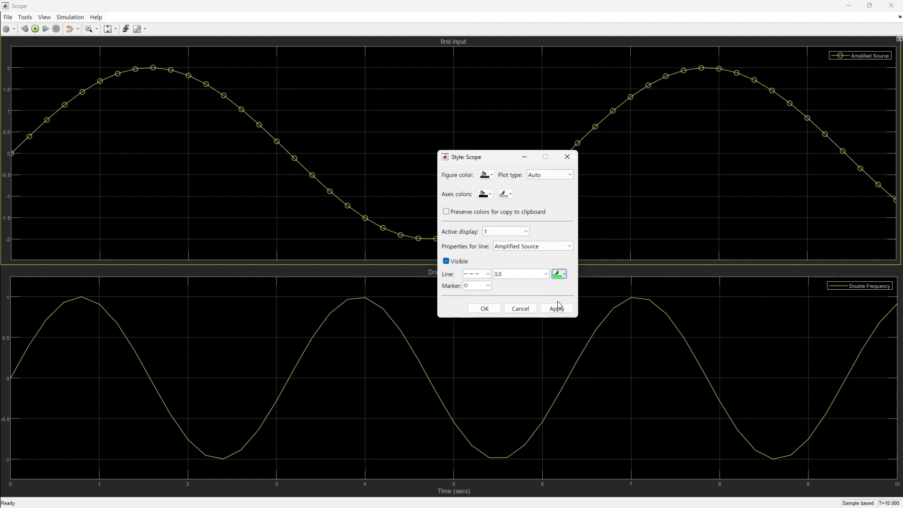
pyautogui.click(563, 311)
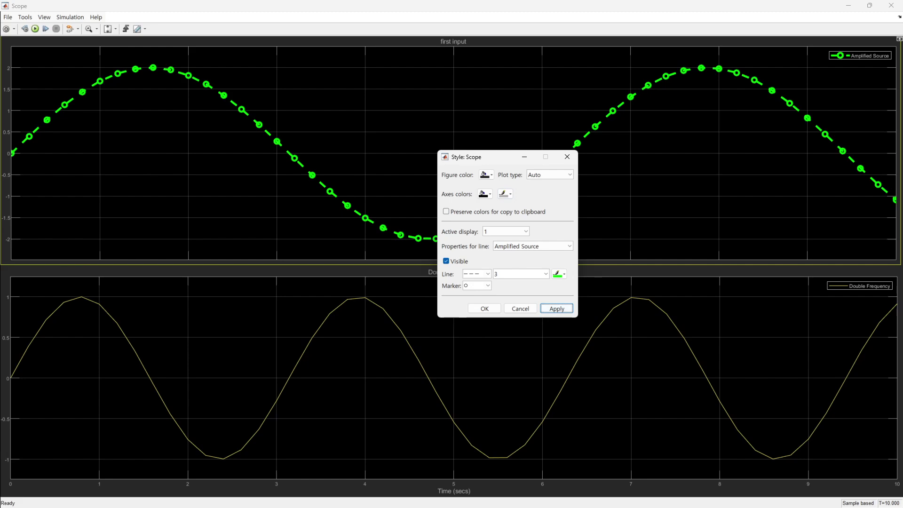
pyautogui.click(850, 11)
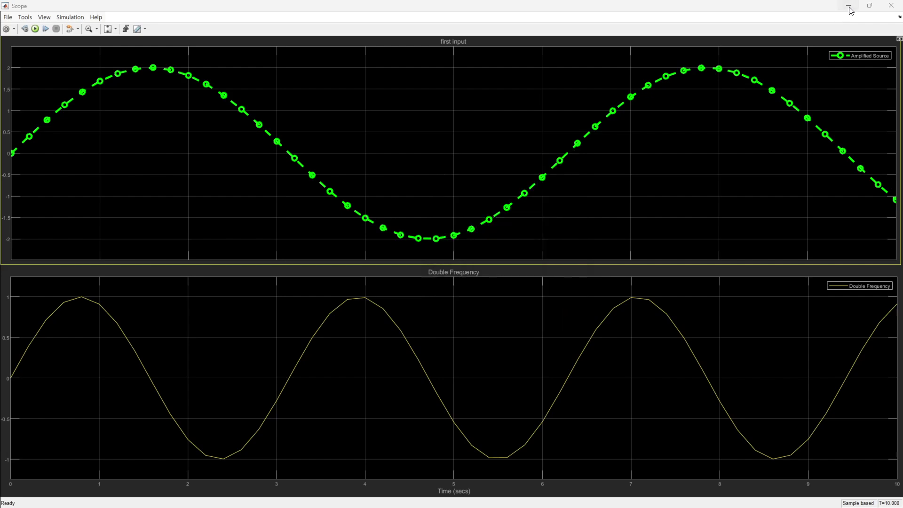
pyautogui.click(851, 11)
pyautogui.click(568, 158)
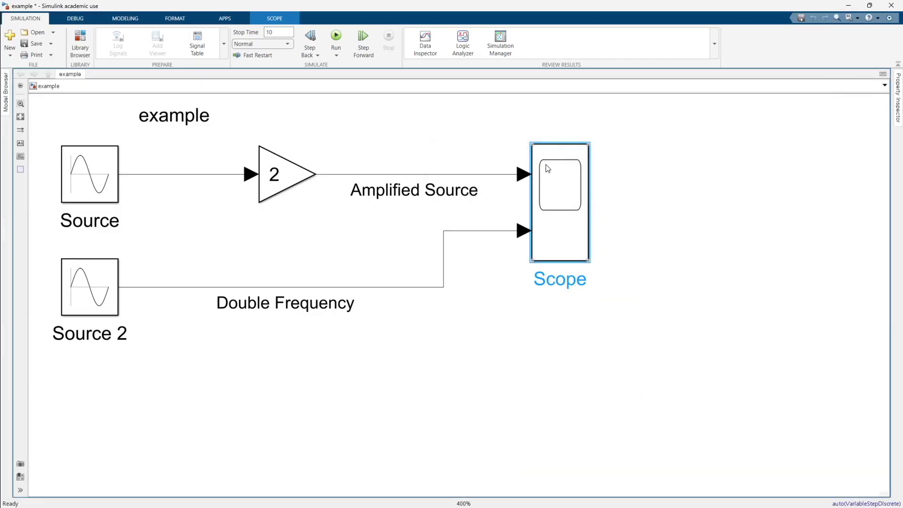
# Open the Source block's parameters and bring up the What's This help for the Bias parameter.
pyautogui.click(102, 183)
pyautogui.doubleClick(102, 183)
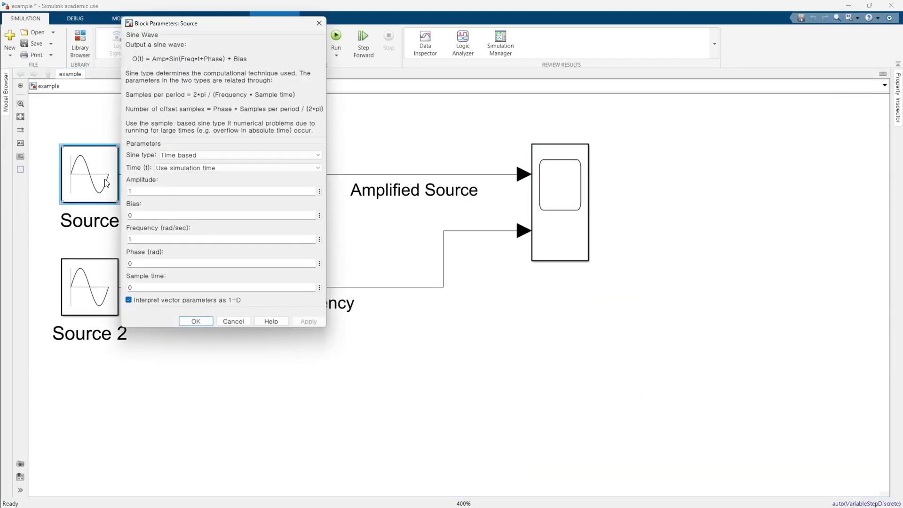
pyautogui.moveTo(240, 30); pyautogui.dragTo(442, 111)
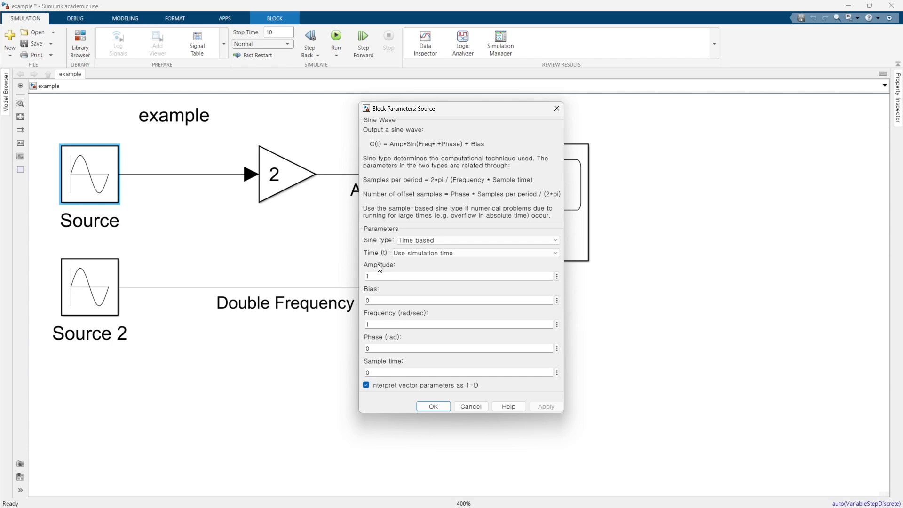
pyautogui.rightClick(371, 289)
pyautogui.click(392, 296)
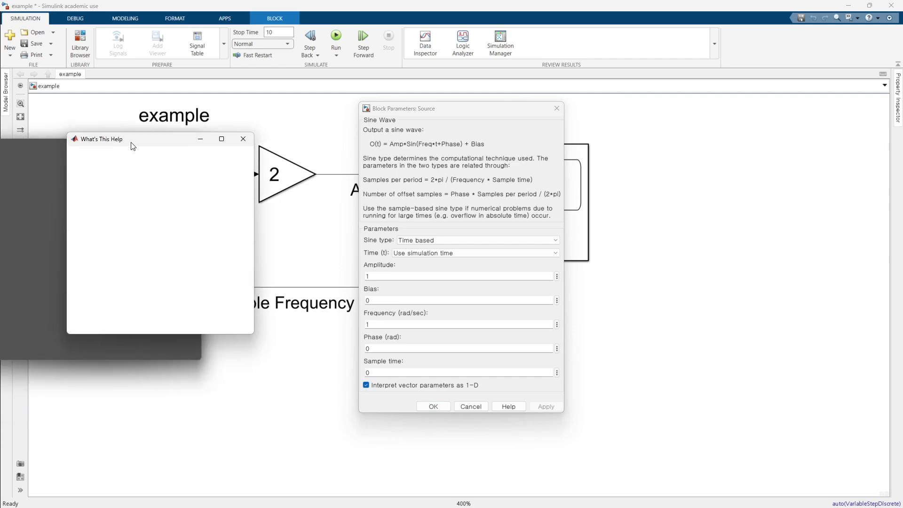
pyautogui.moveTo(131, 146); pyautogui.dragTo(211, 149)
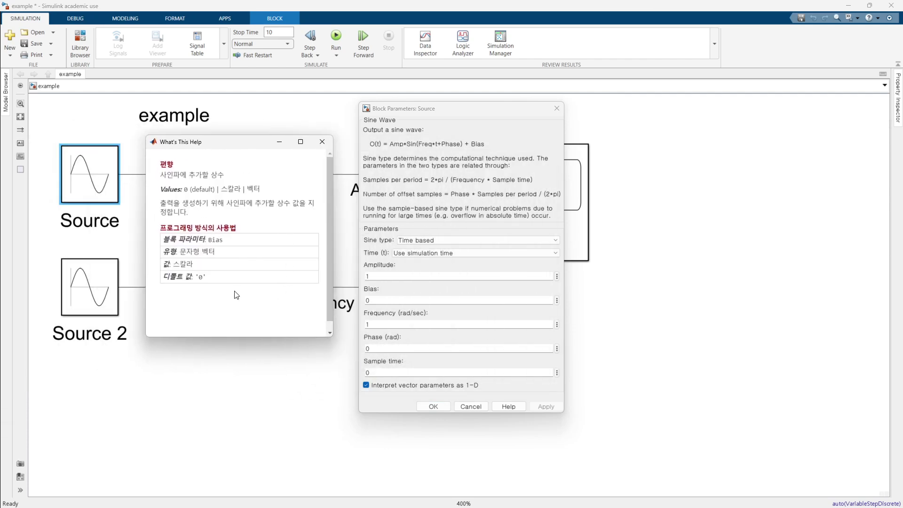